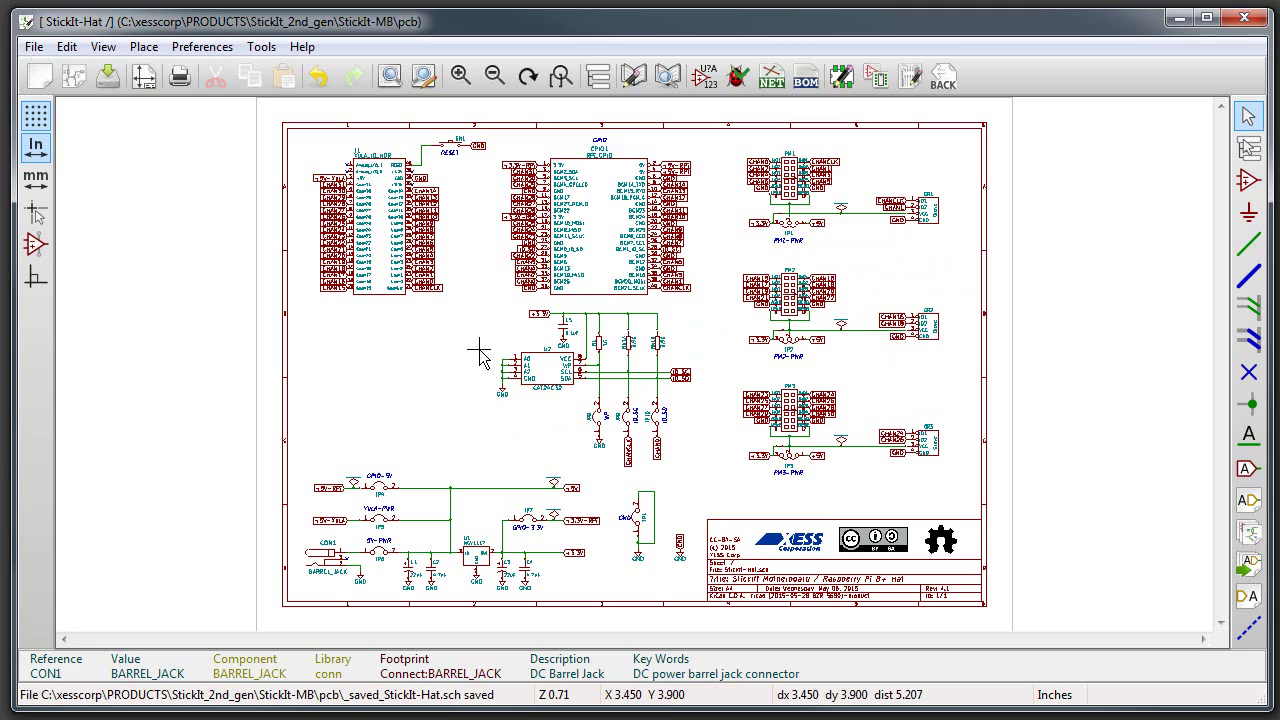
- Add a field named manf# with value PJ-002A to barrel jack CON1's properties
double_click(322, 558)
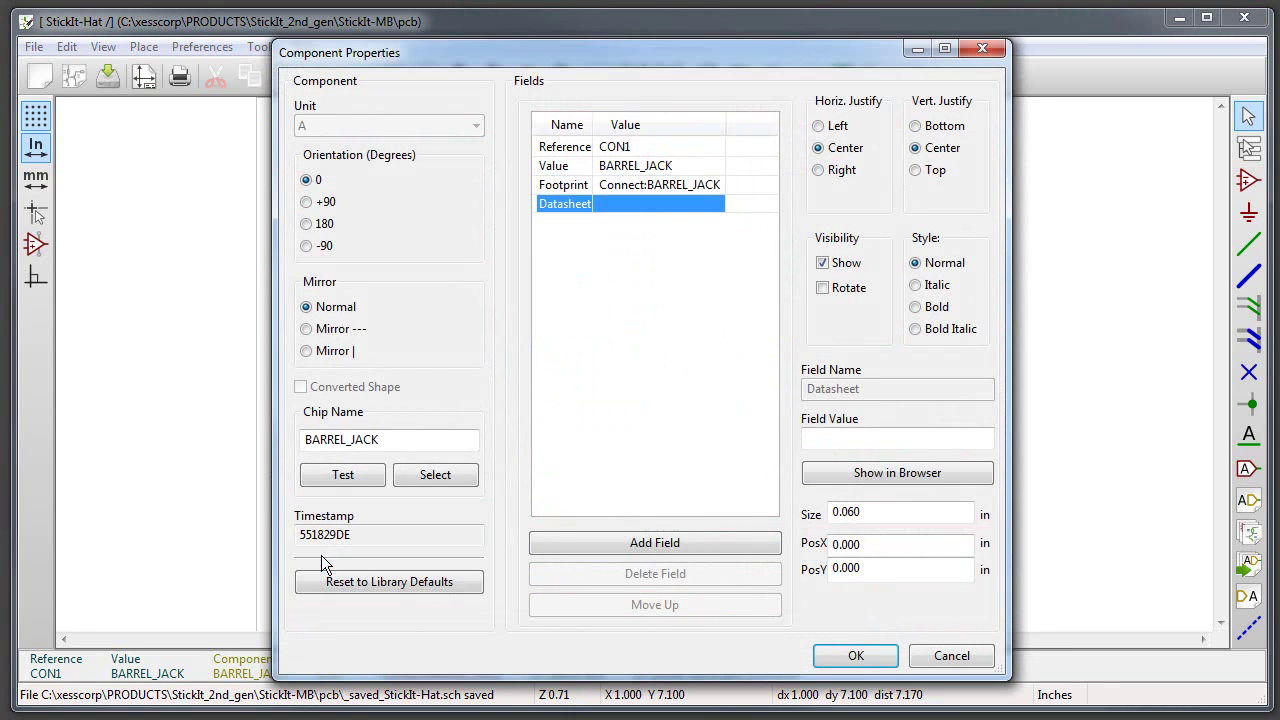
click(662, 544)
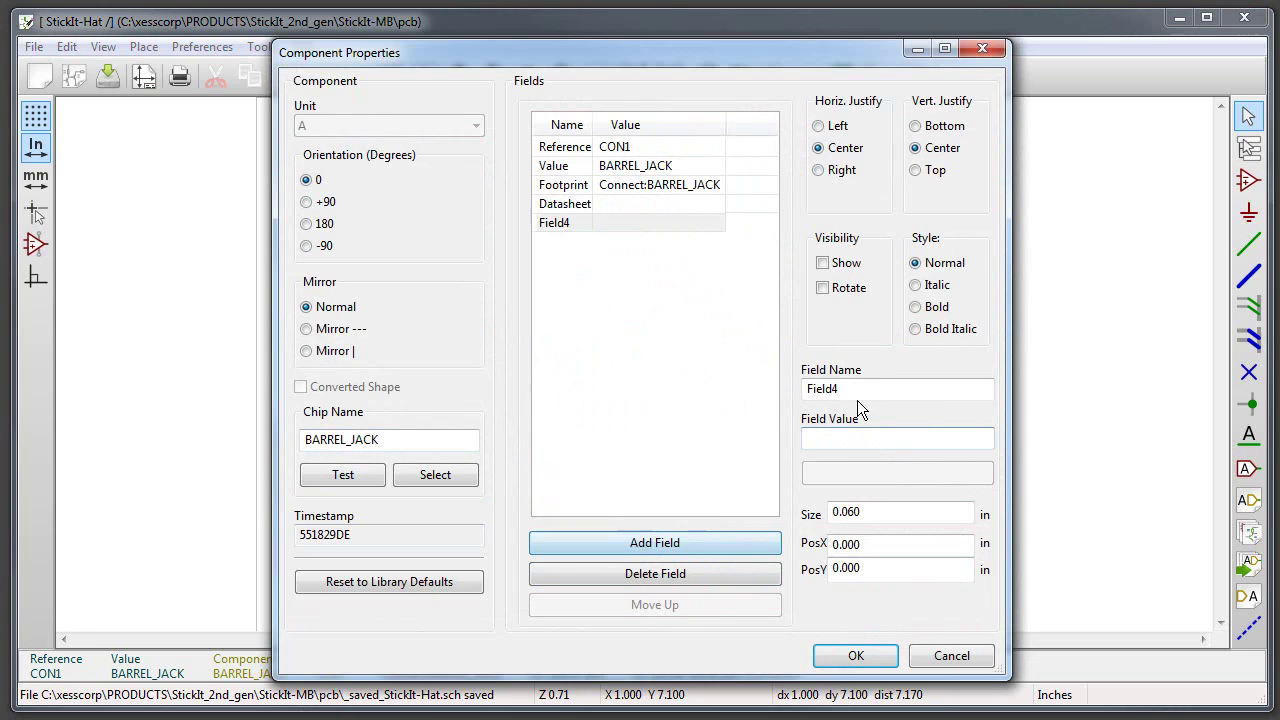
drag(857, 389, 771, 388)
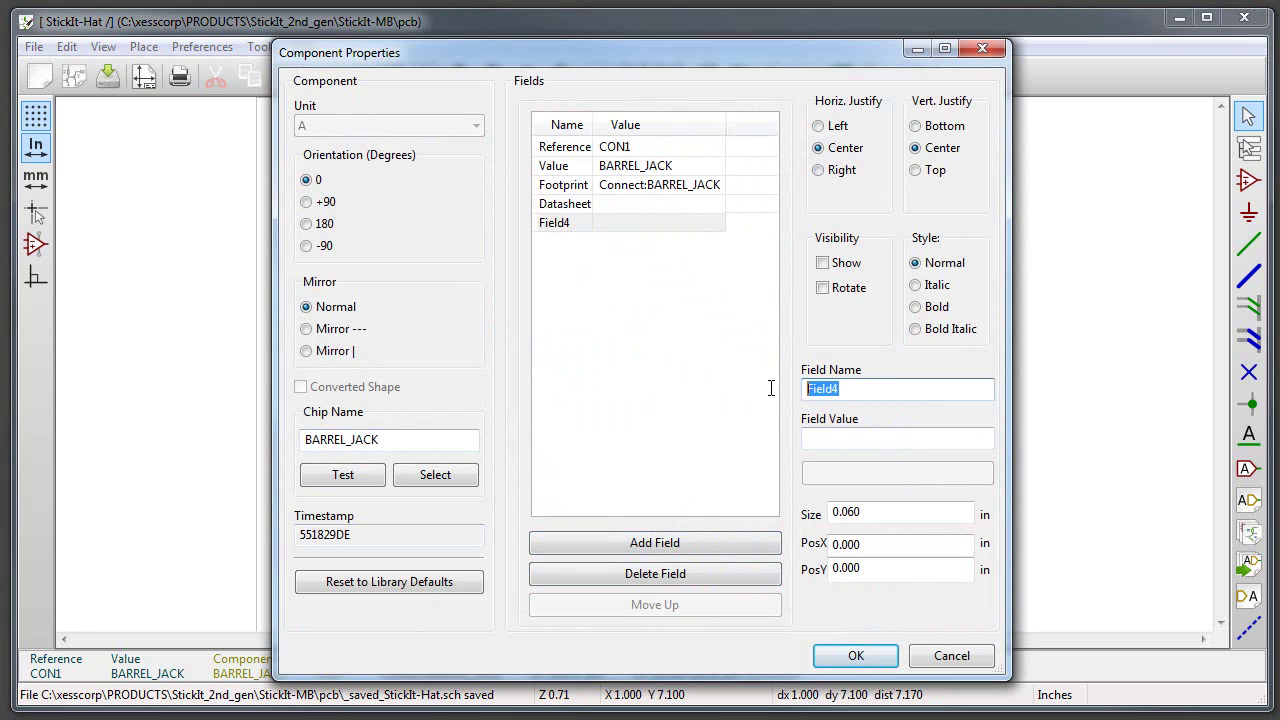
text(manf#)
click(852, 438)
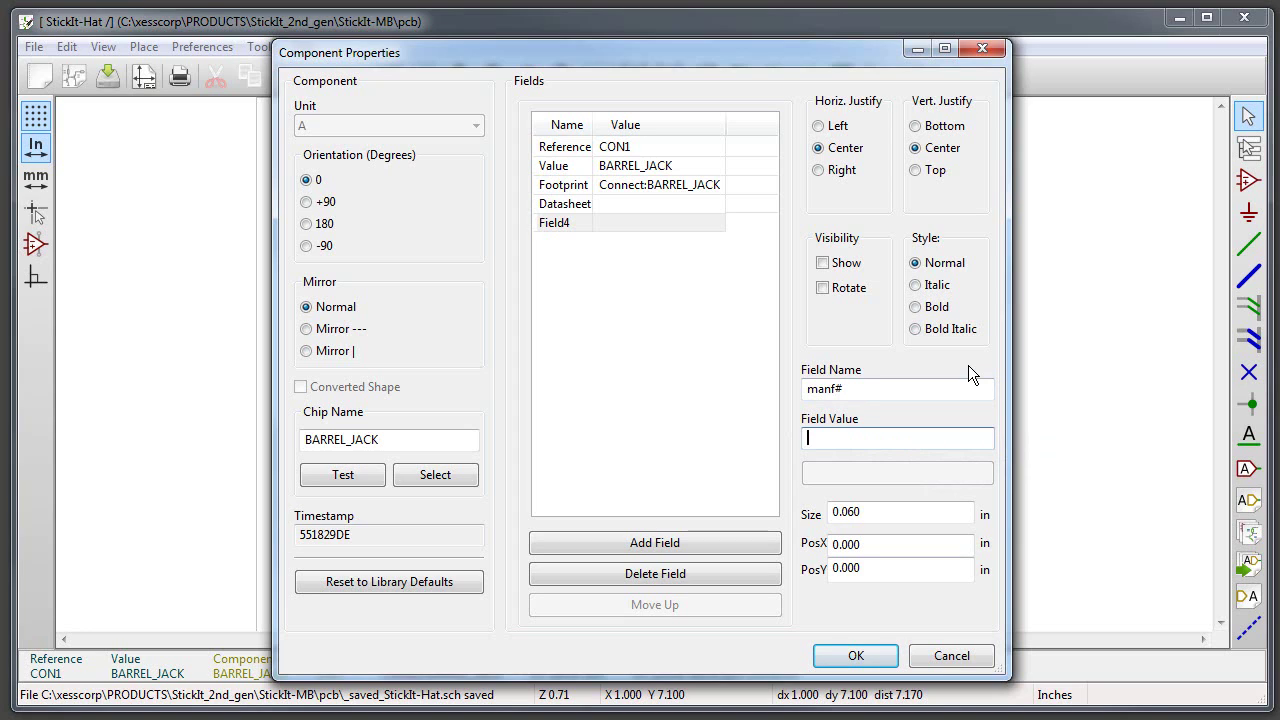
text(PJ-002A)
click(856, 656)
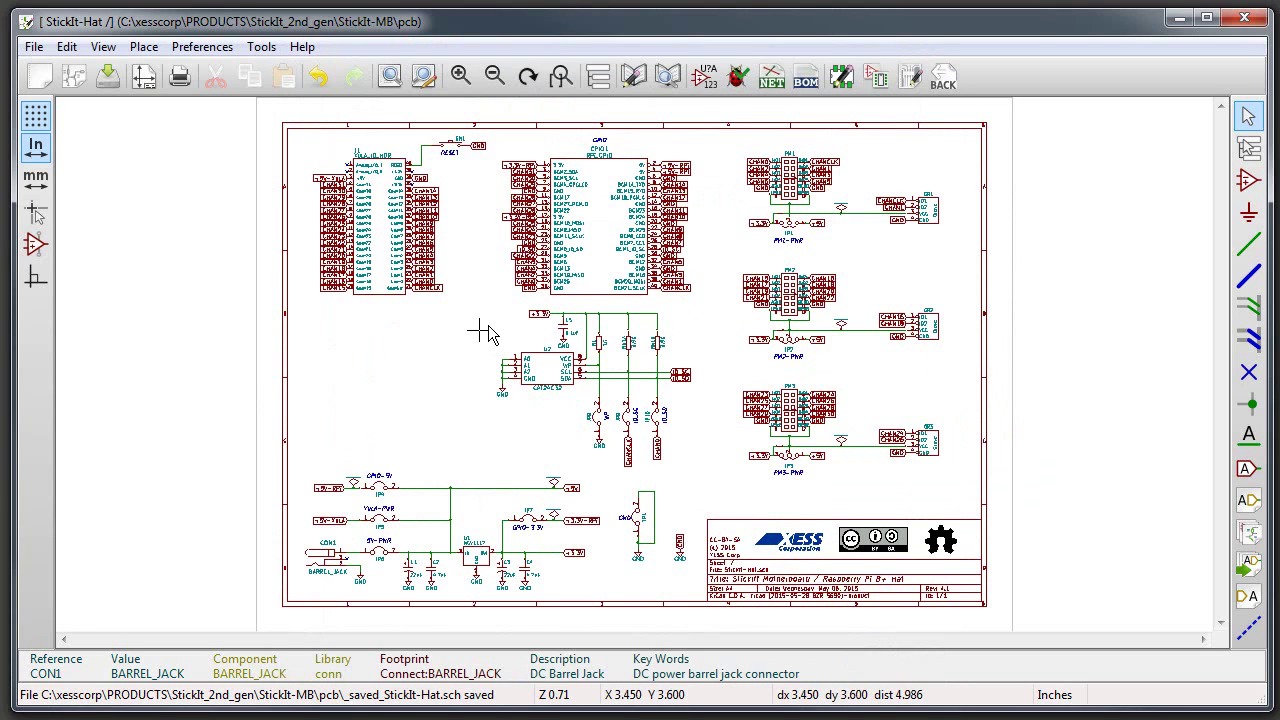
- Generate the bill of materials from the Bill of Material dialog, then close it
click(806, 78)
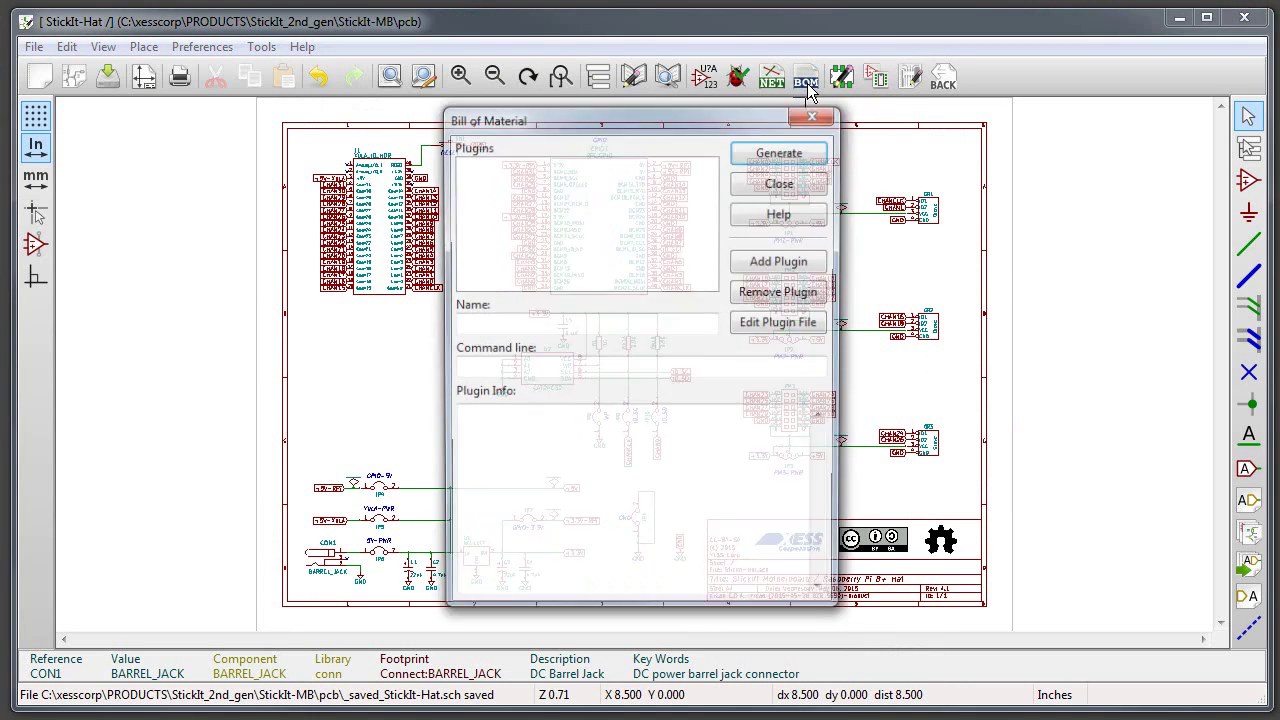
click(776, 152)
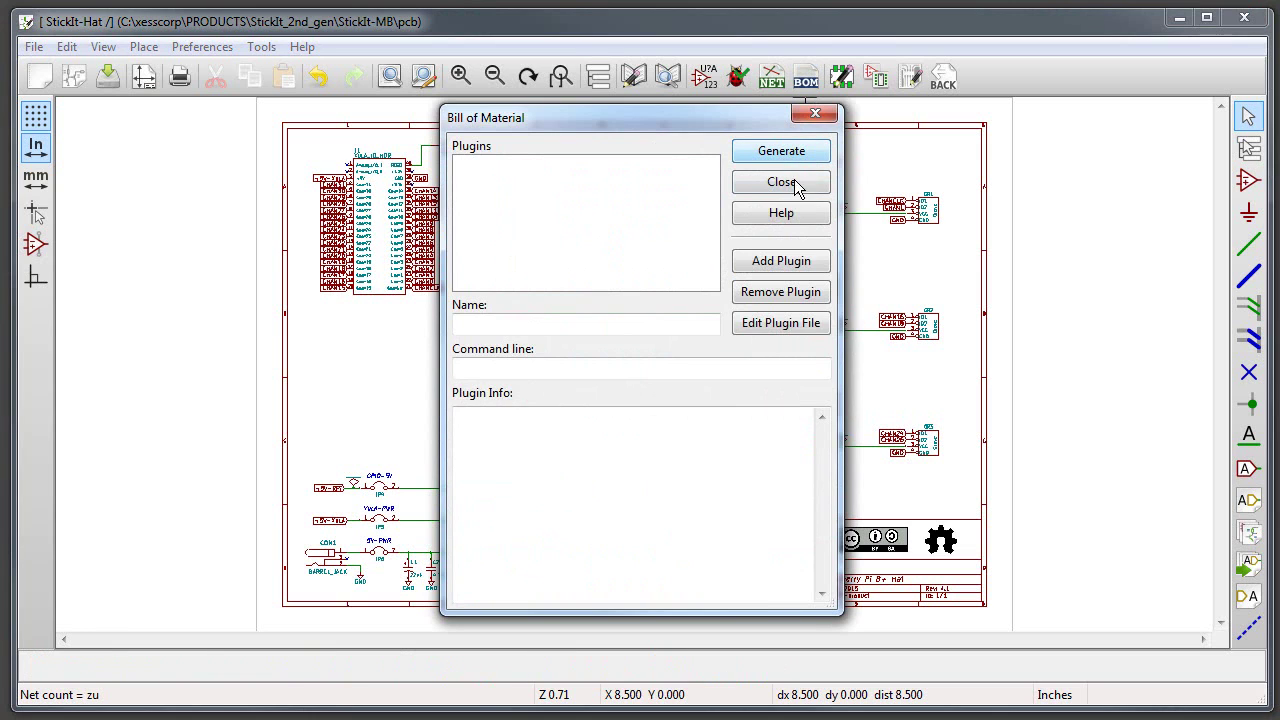
click(796, 183)
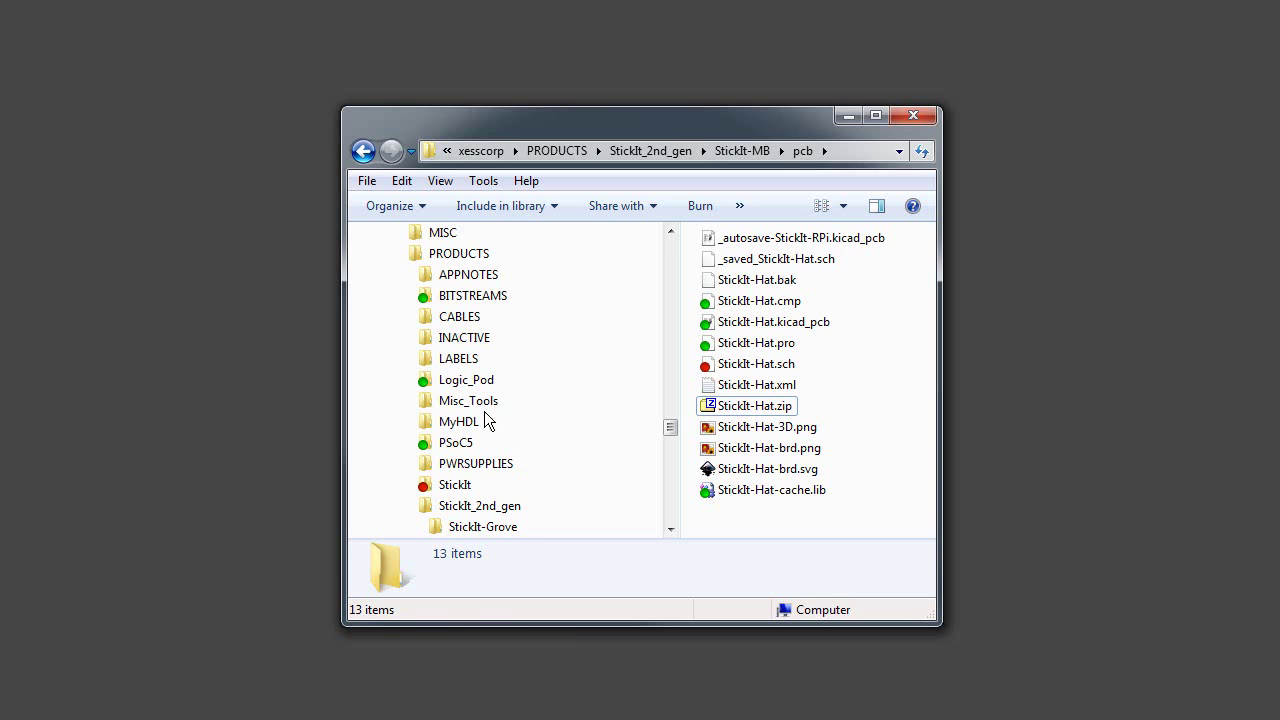
- Run KiCost on StickIt-Hat.xml and open the resulting StickIt-Hat.xlsx spreadsheet
click(792, 394)
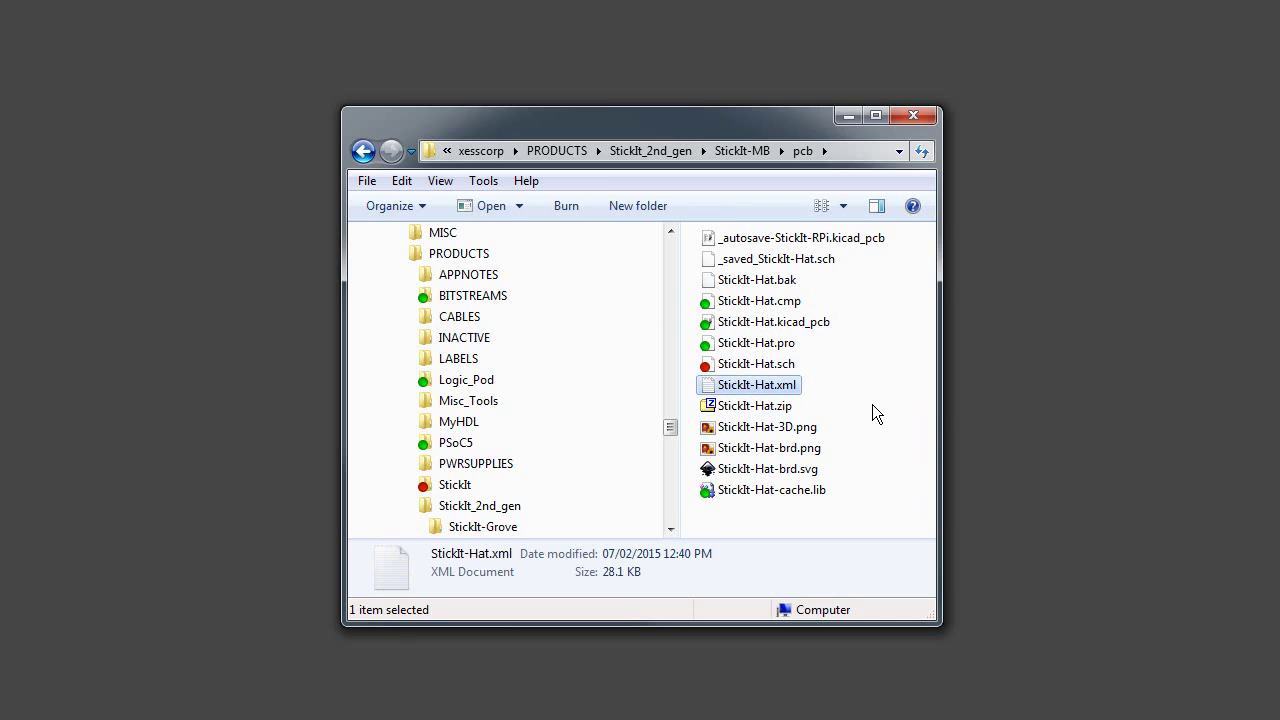
right_click(783, 388)
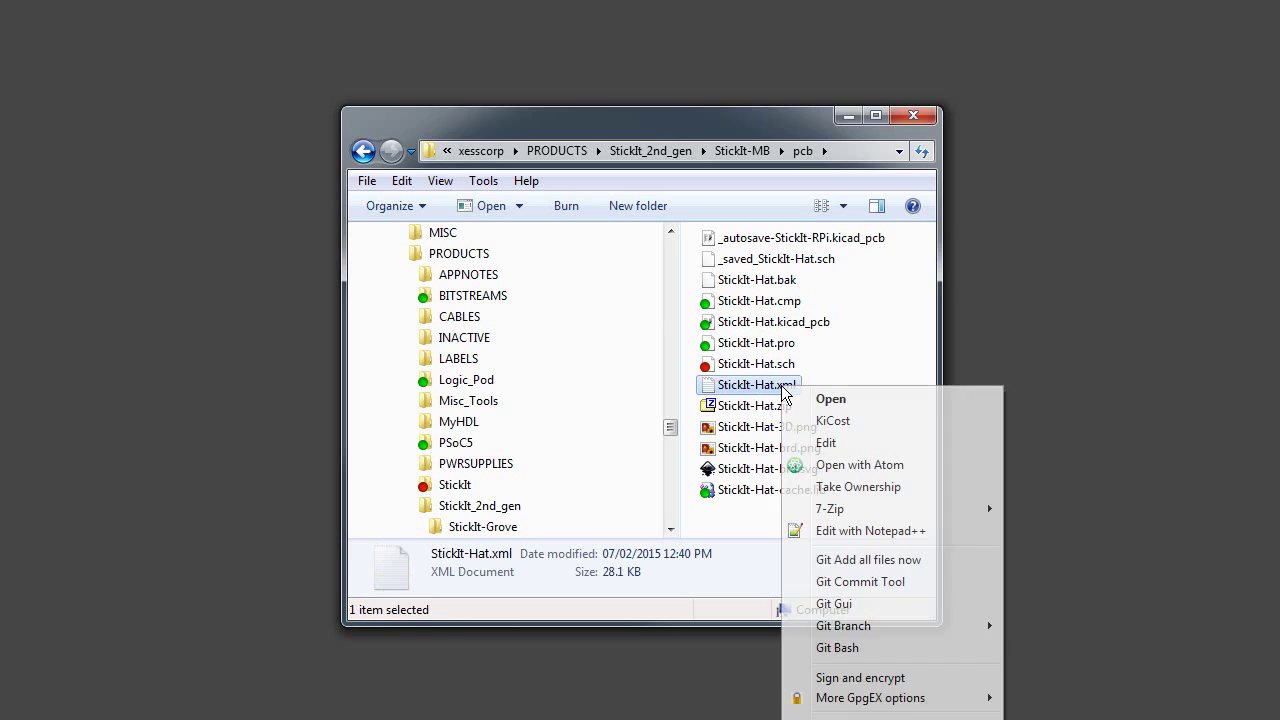
click(832, 421)
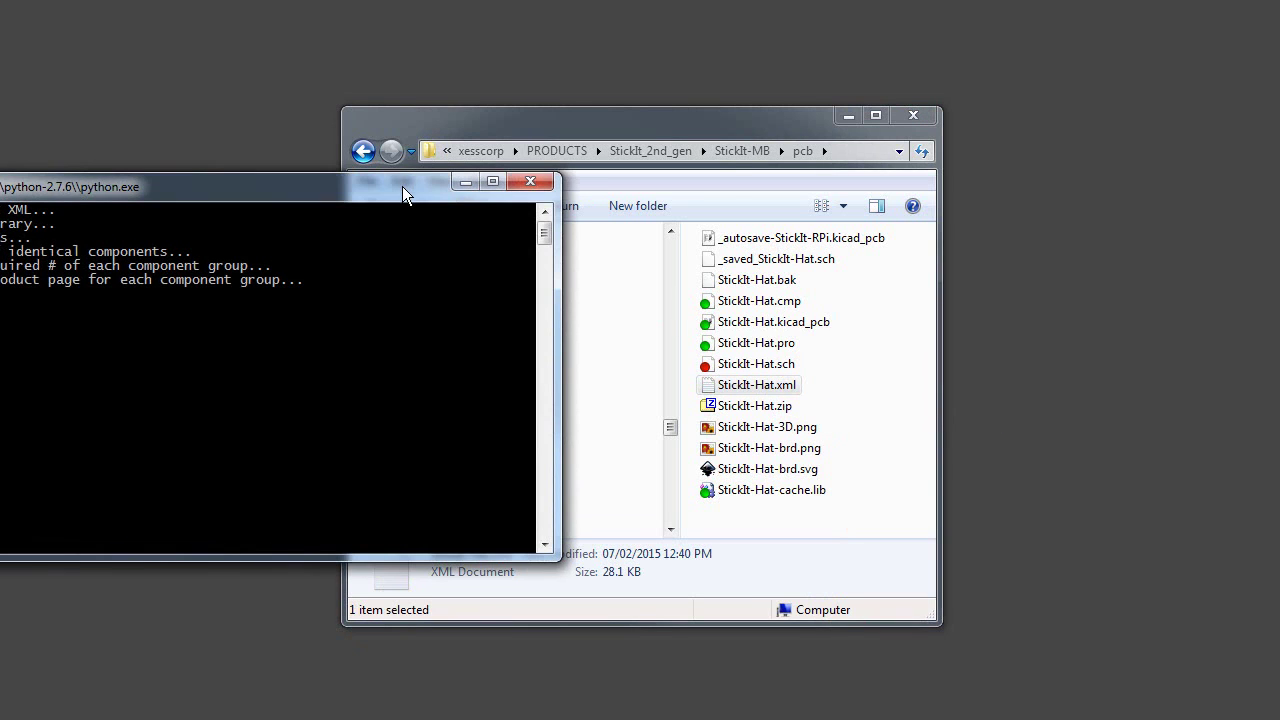
drag(402, 186, 661, 138)
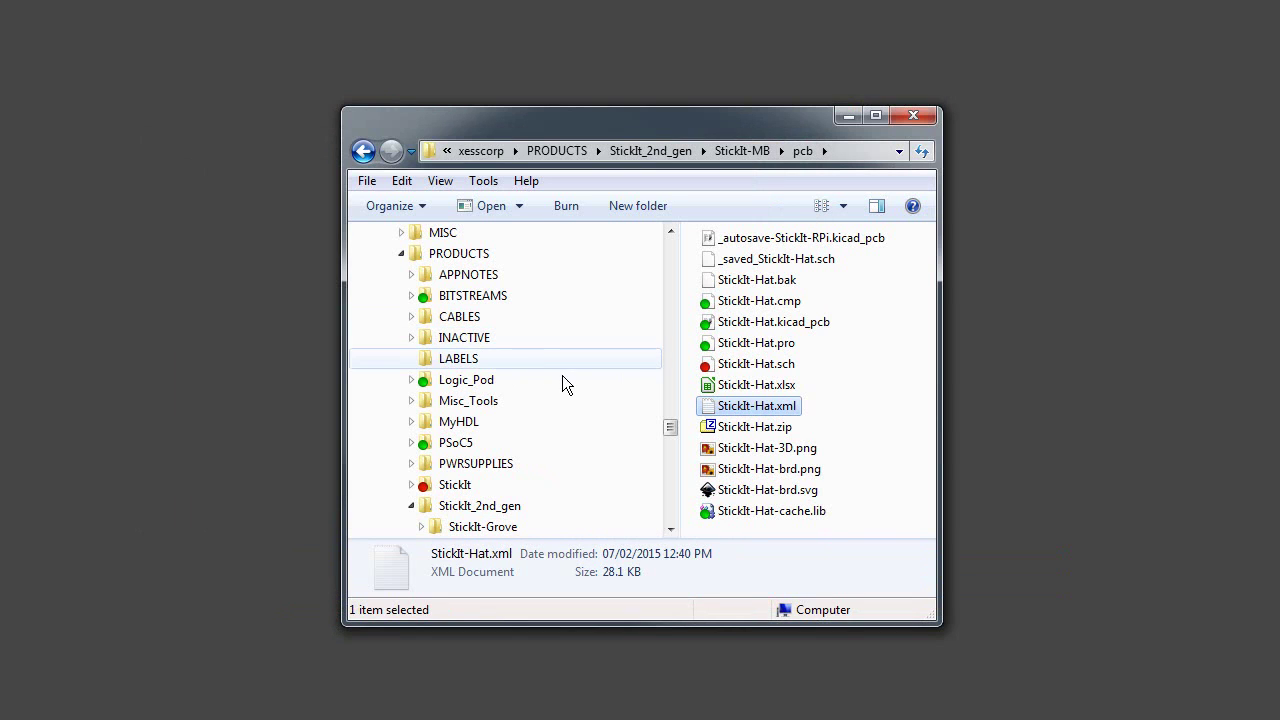
click(750, 386)
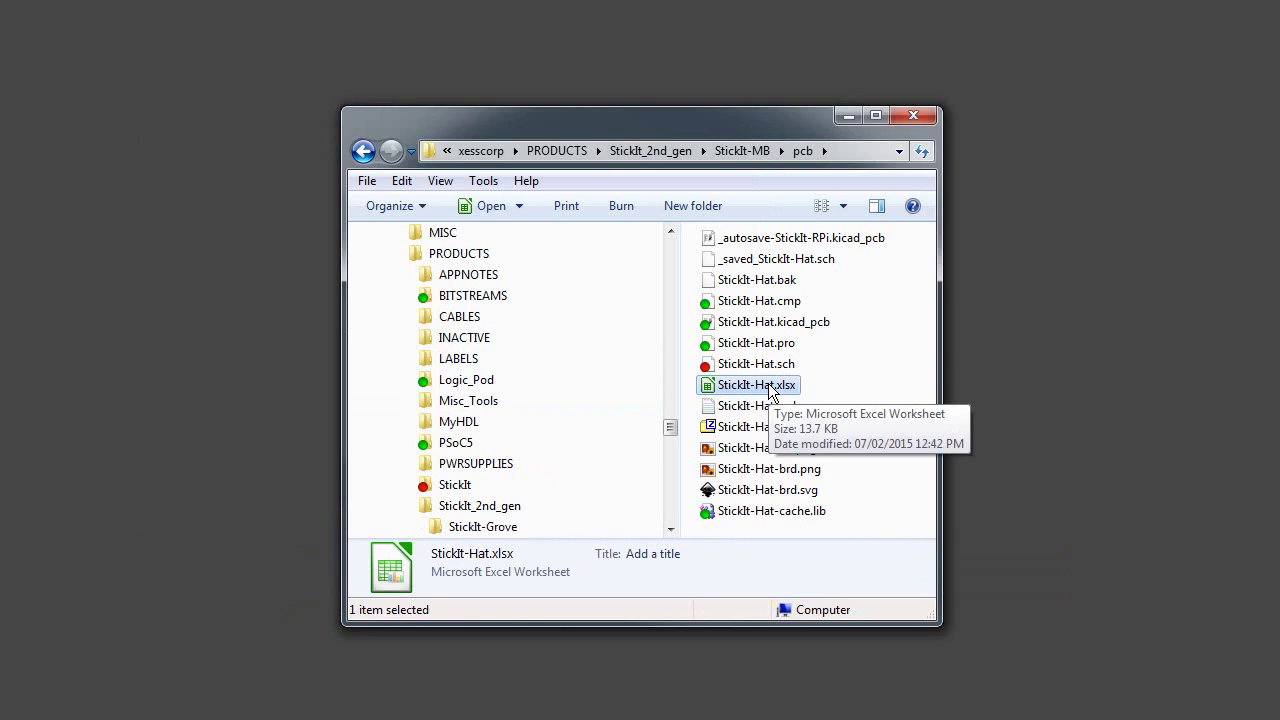
double_click(769, 387)
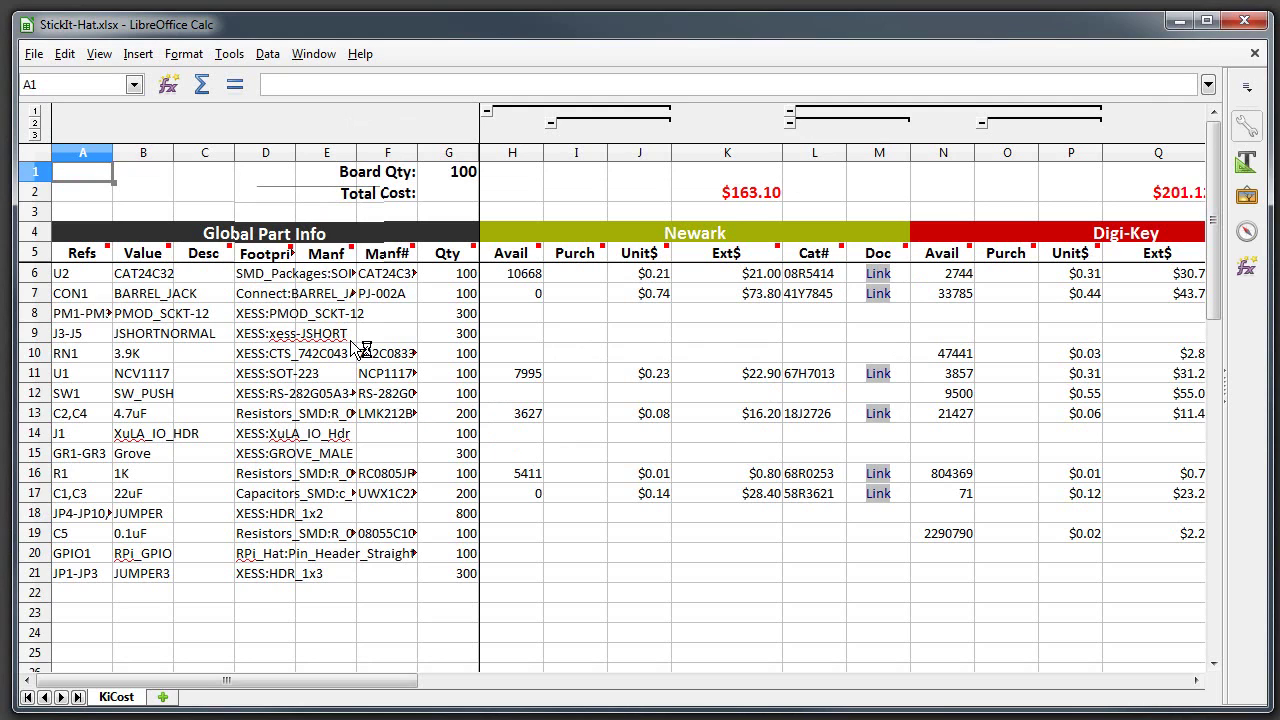
- Set every column of the whole sheet to Optimal Width
key(ctrl+a)
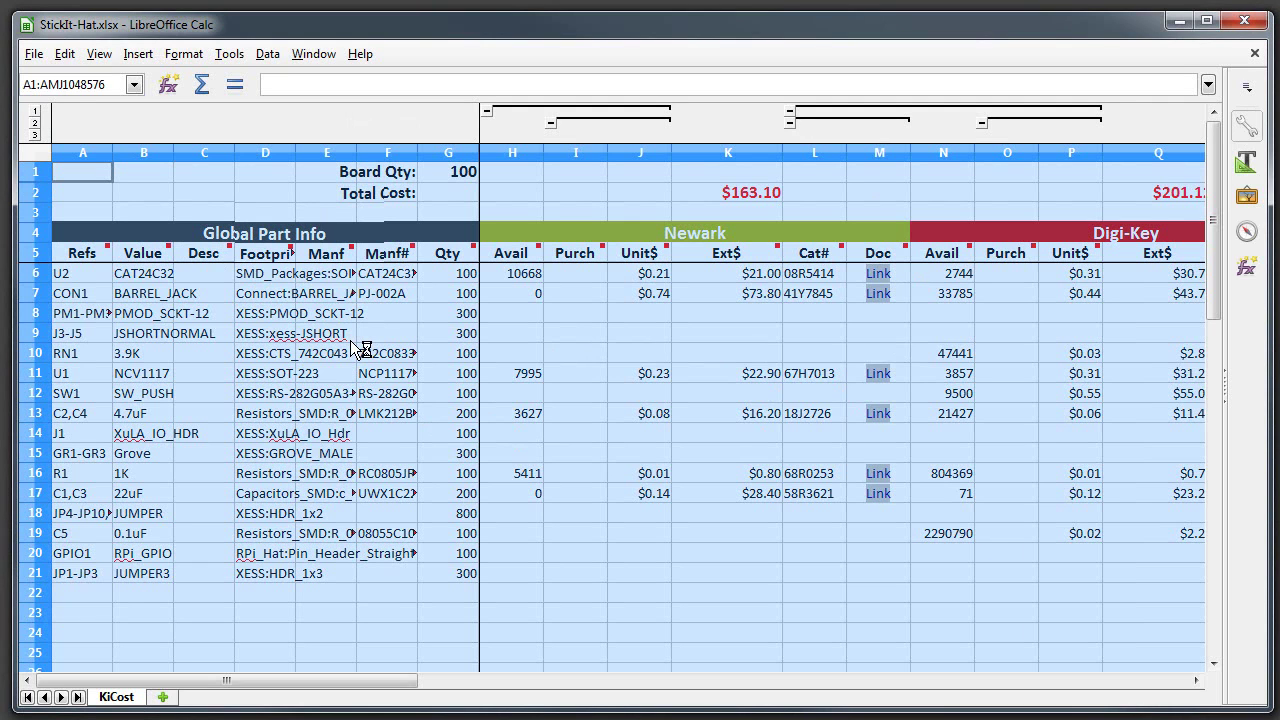
click(183, 54)
mouse_move(275, 172)
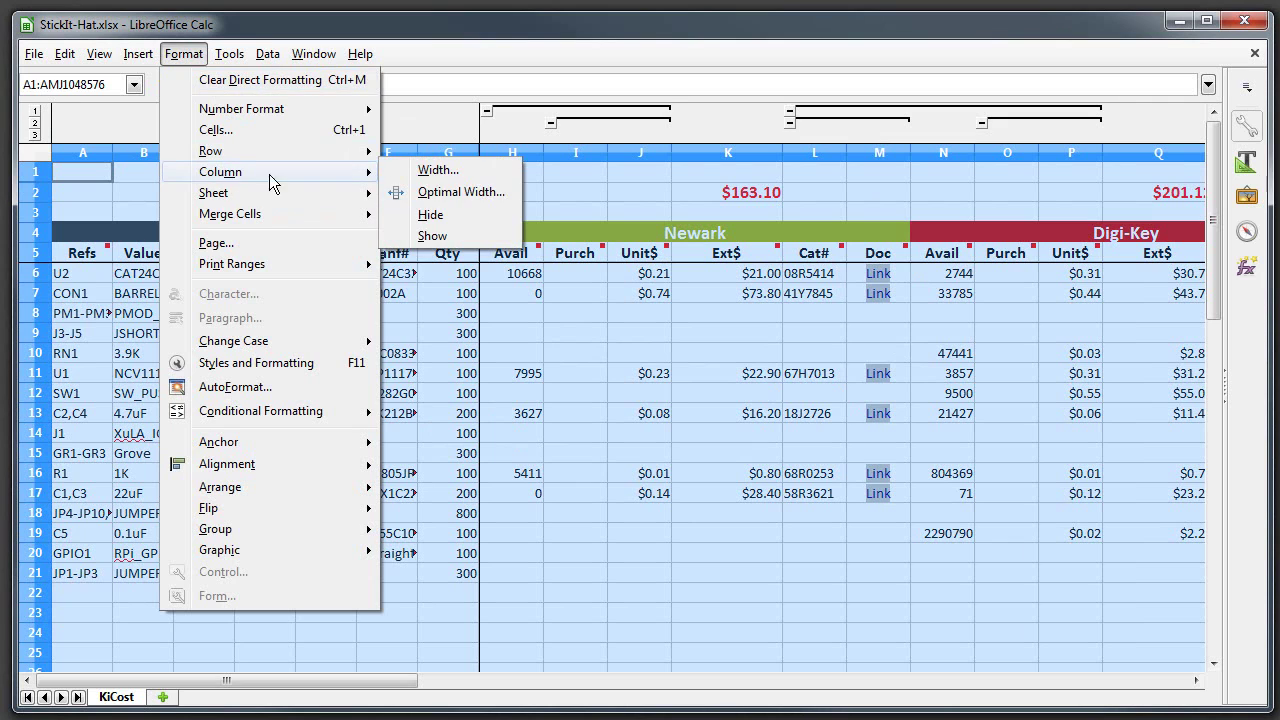
click(438, 191)
click(644, 400)
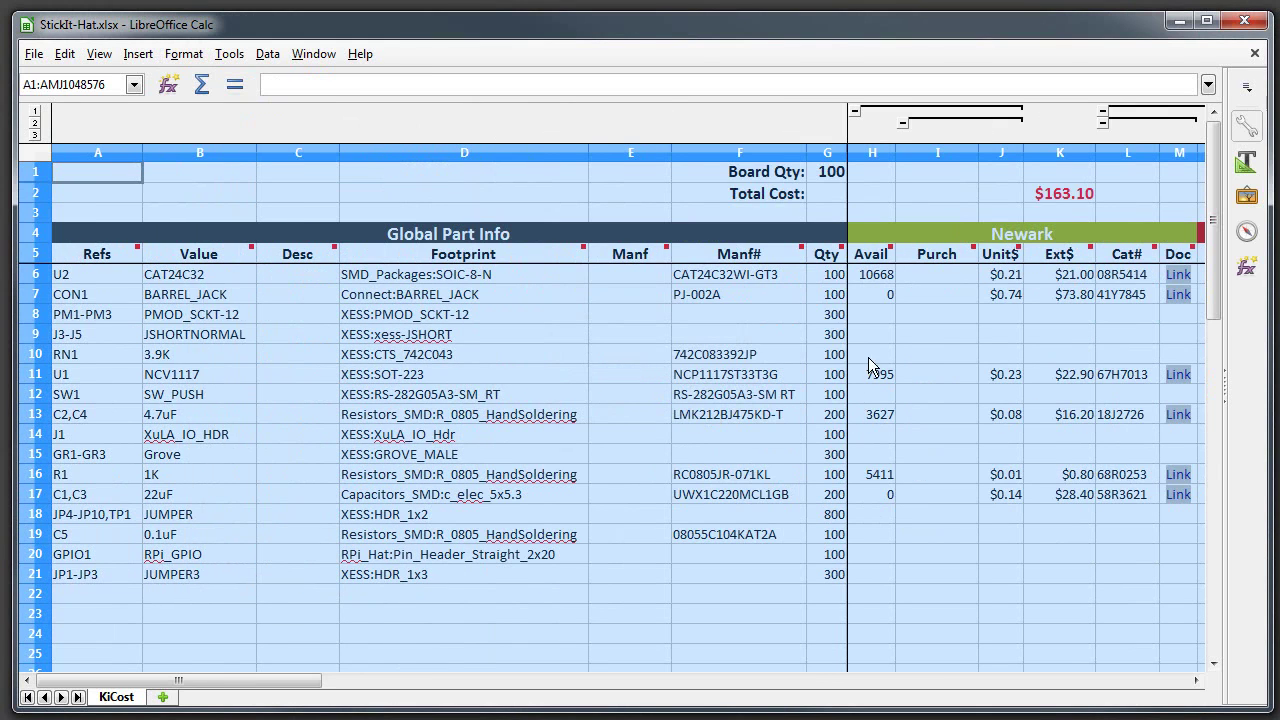
- Change Board Qty in G1 to 50, then back to 100
click(820, 174)
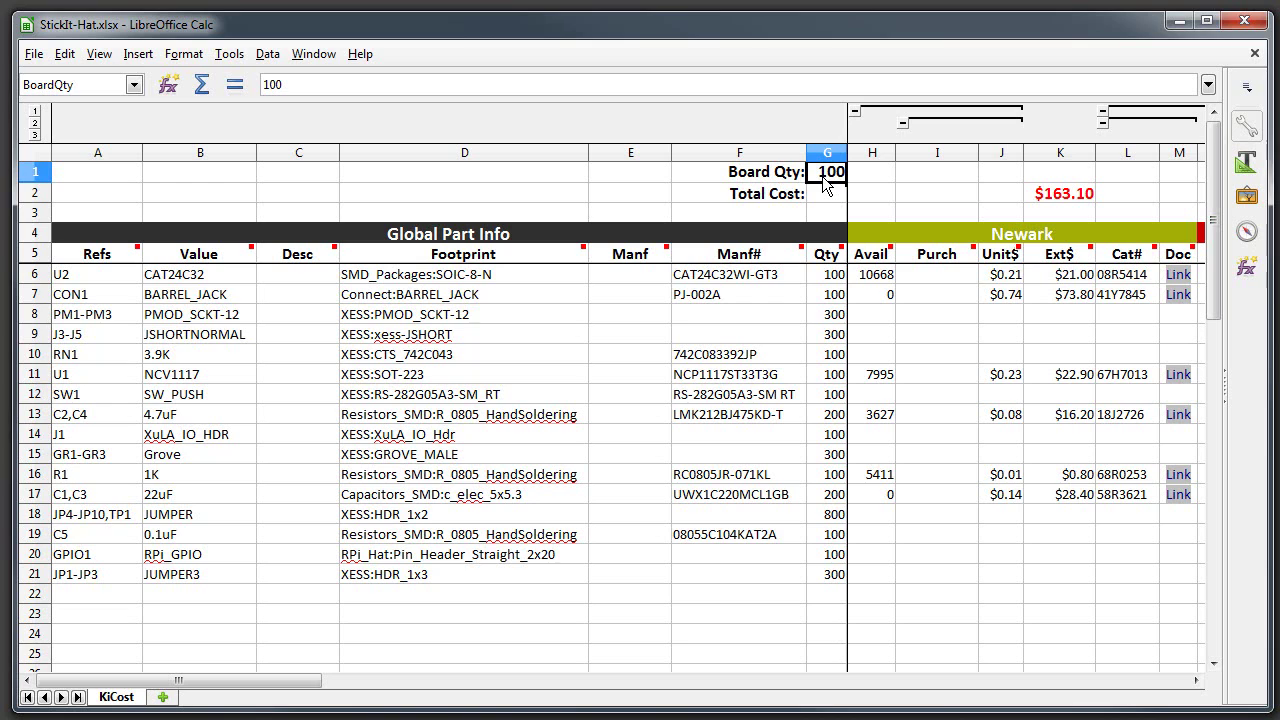
text(50)
key(Return)
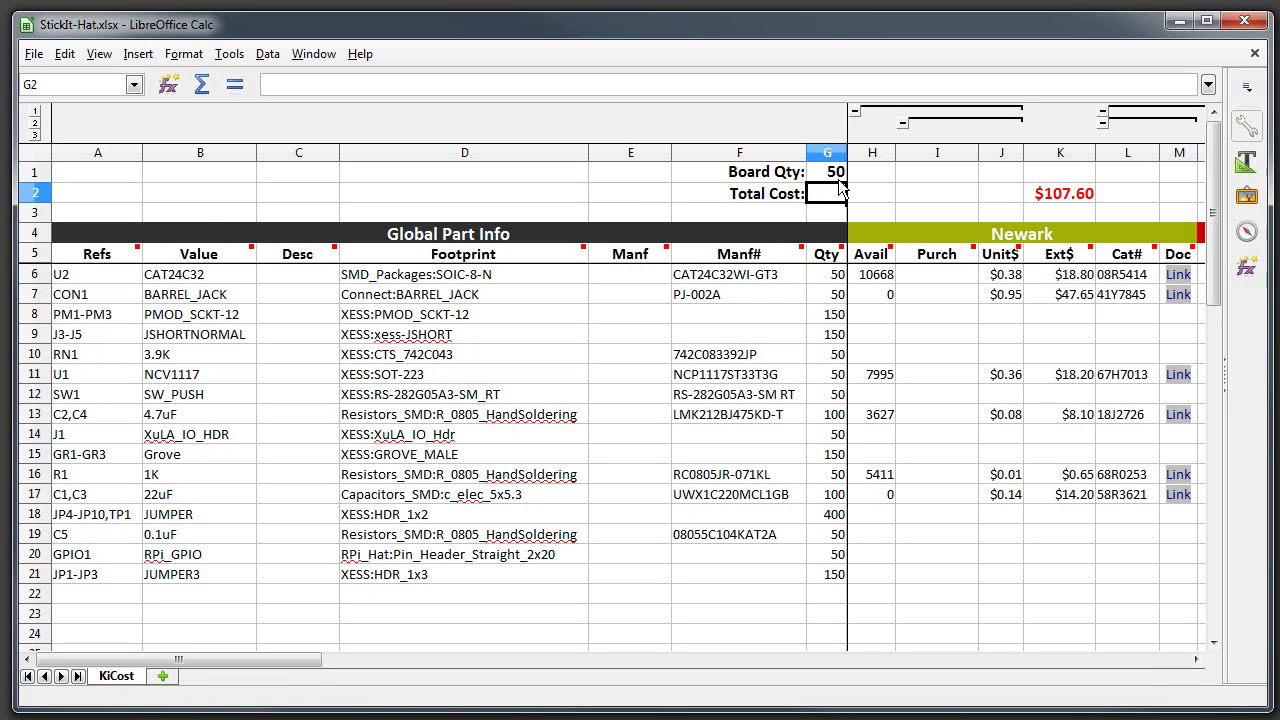
click(838, 178)
text(100)
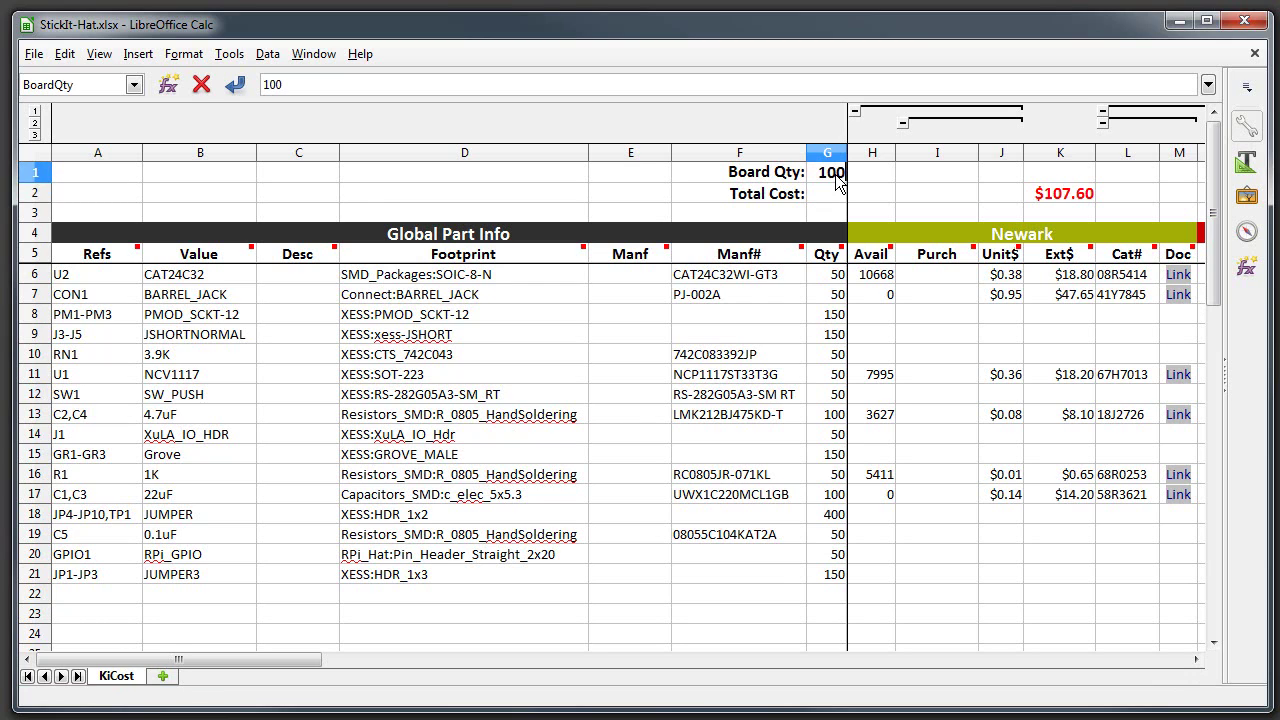
key(Return)
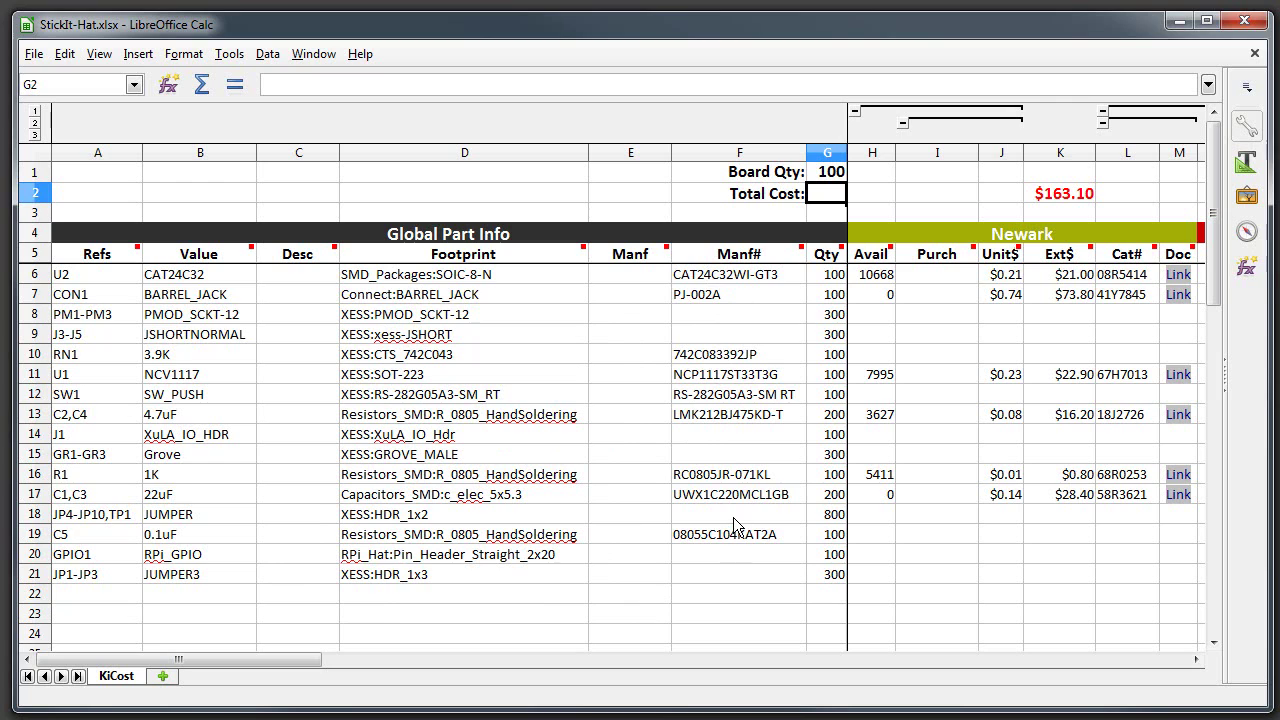
- Check CON1's PJ-002A and the G6 and G13 quantity formulas, then collapse columns to outline level 1
click(700, 298)
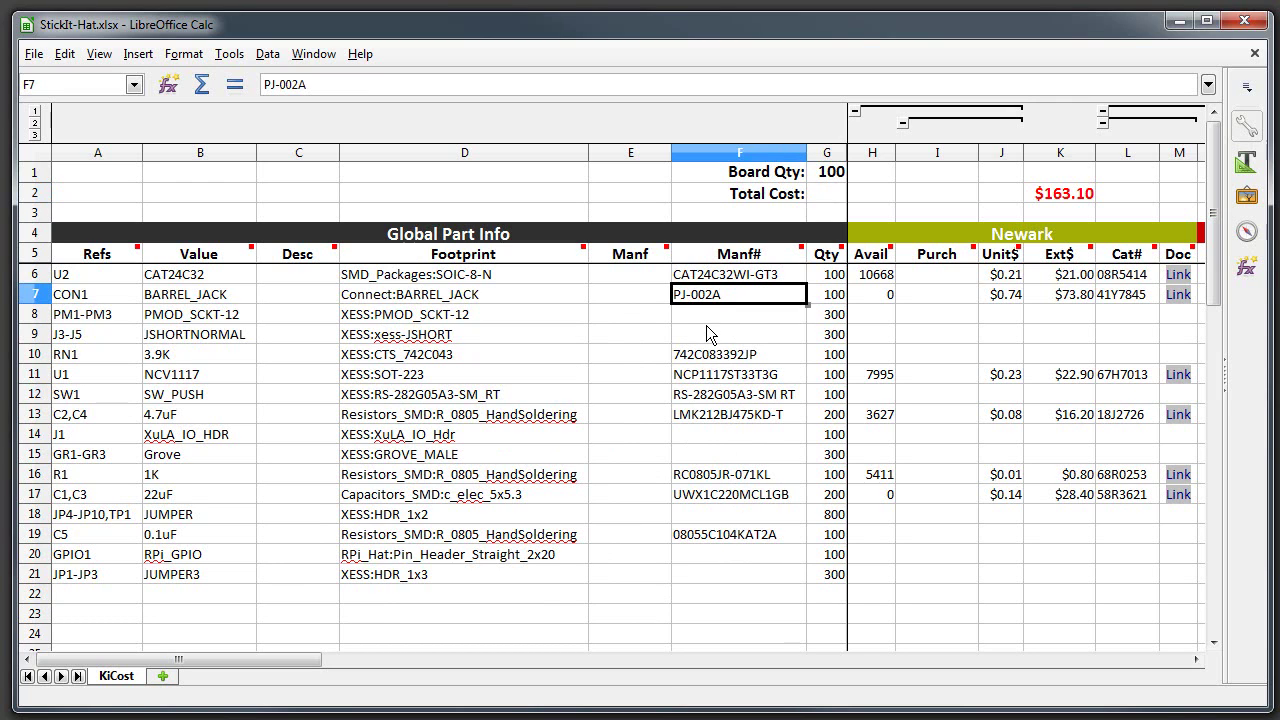
click(834, 277)
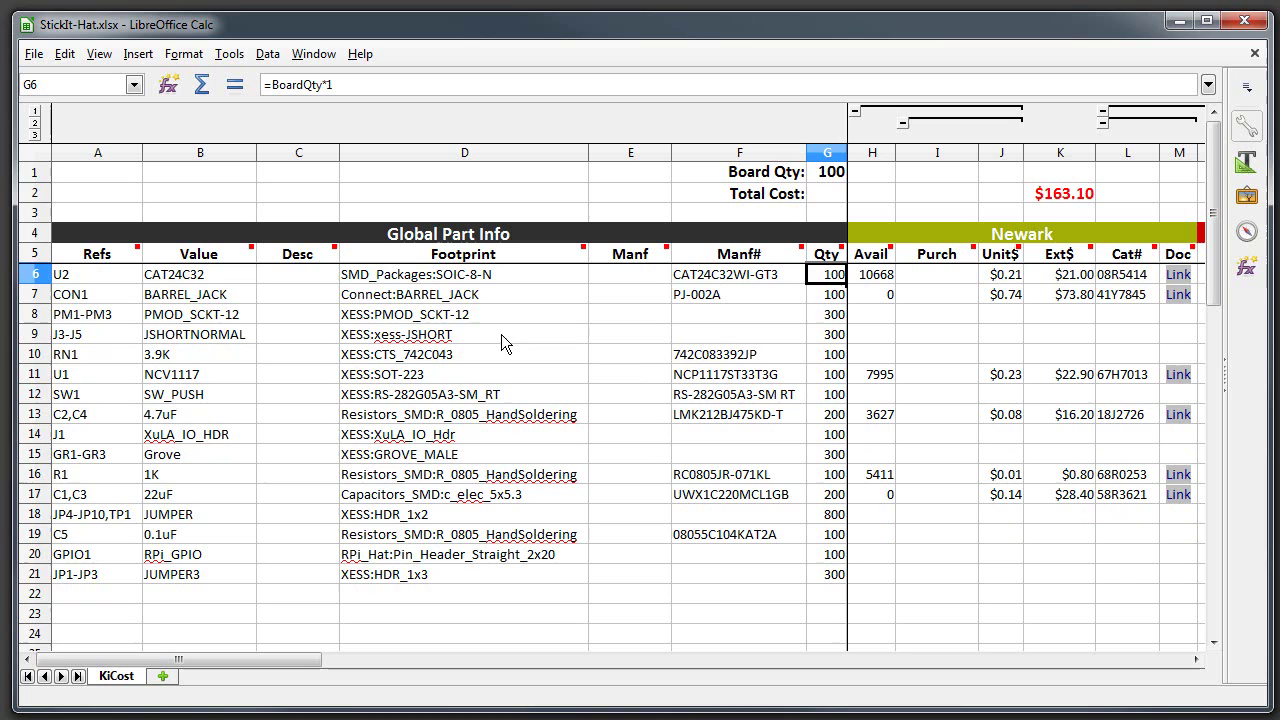
click(75, 424)
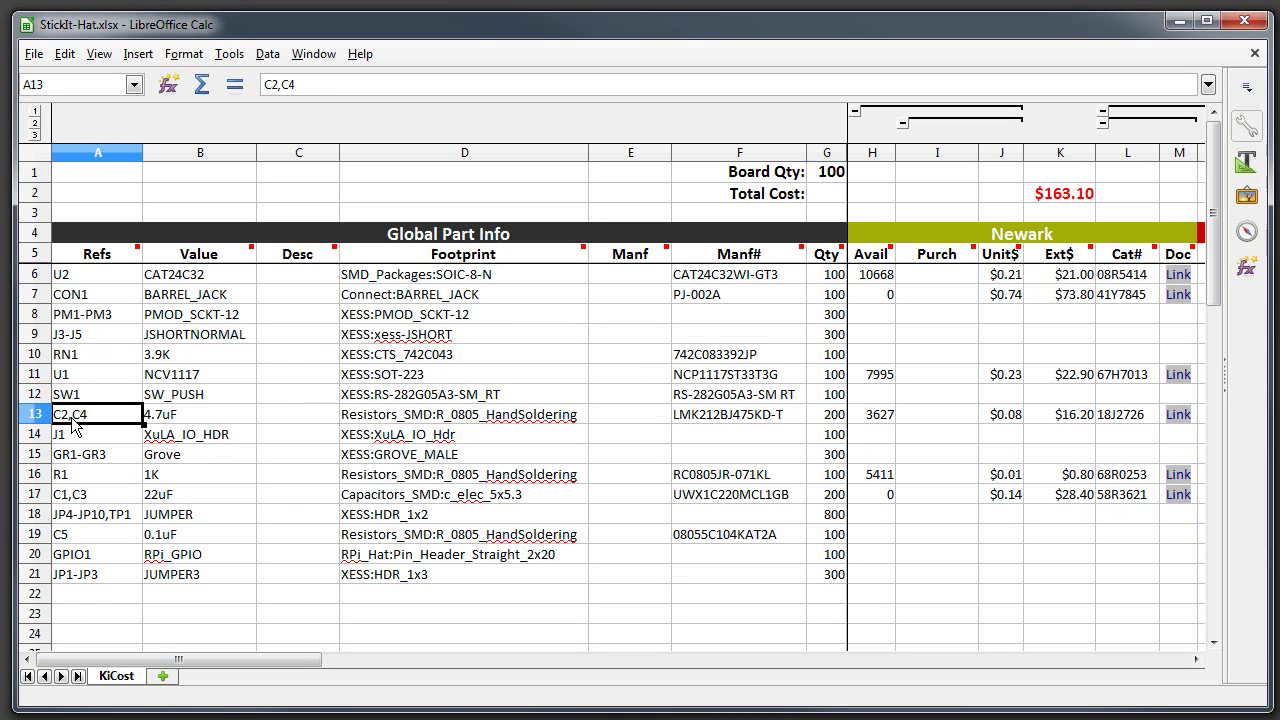
click(832, 416)
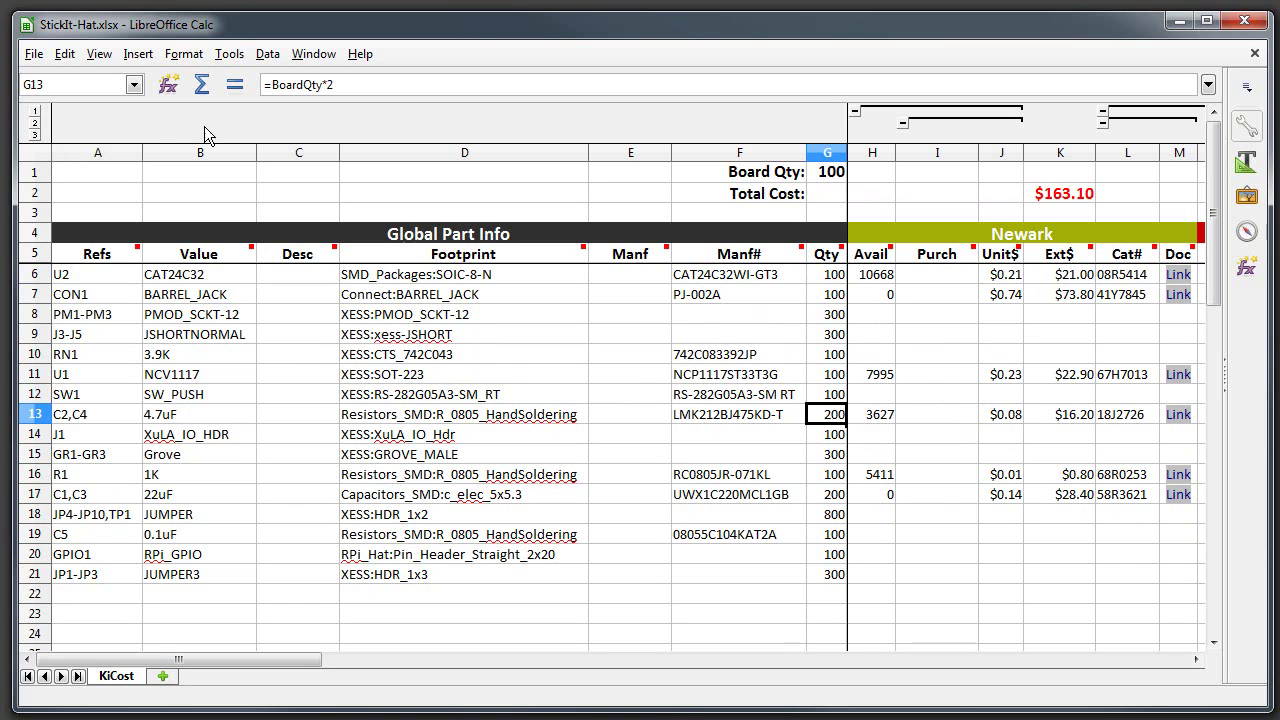
click(34, 112)
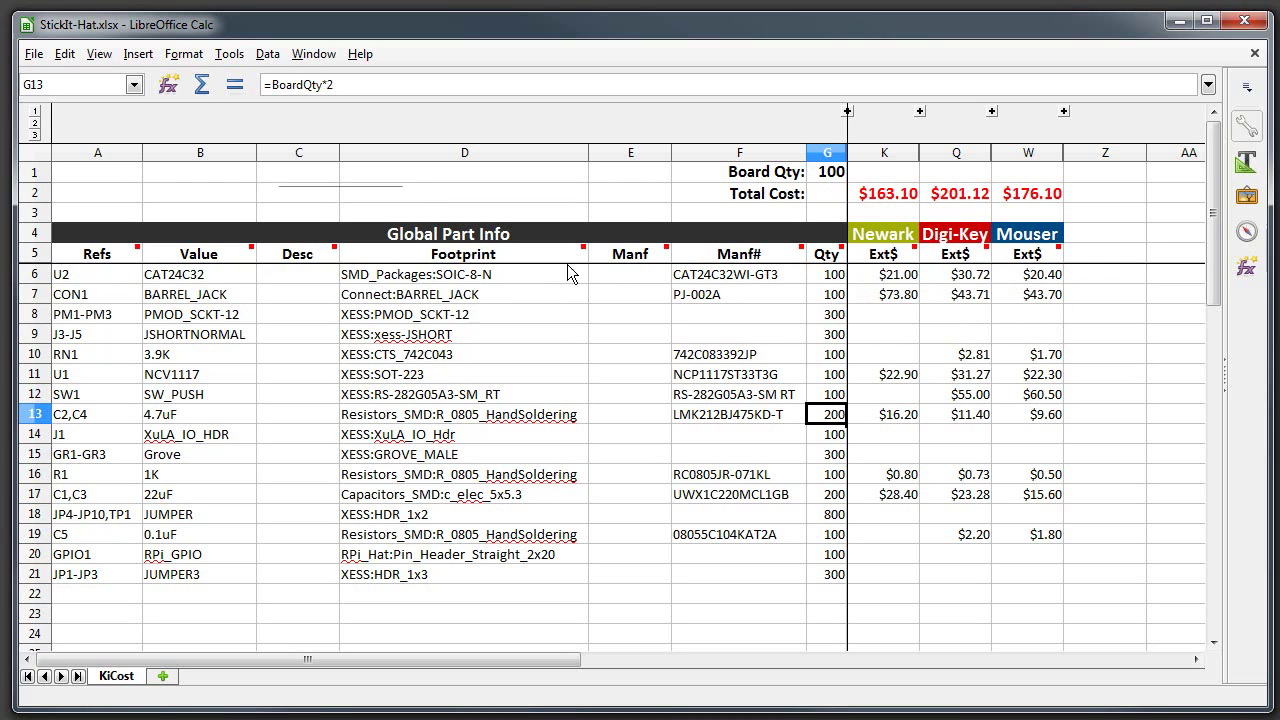
click(901, 283)
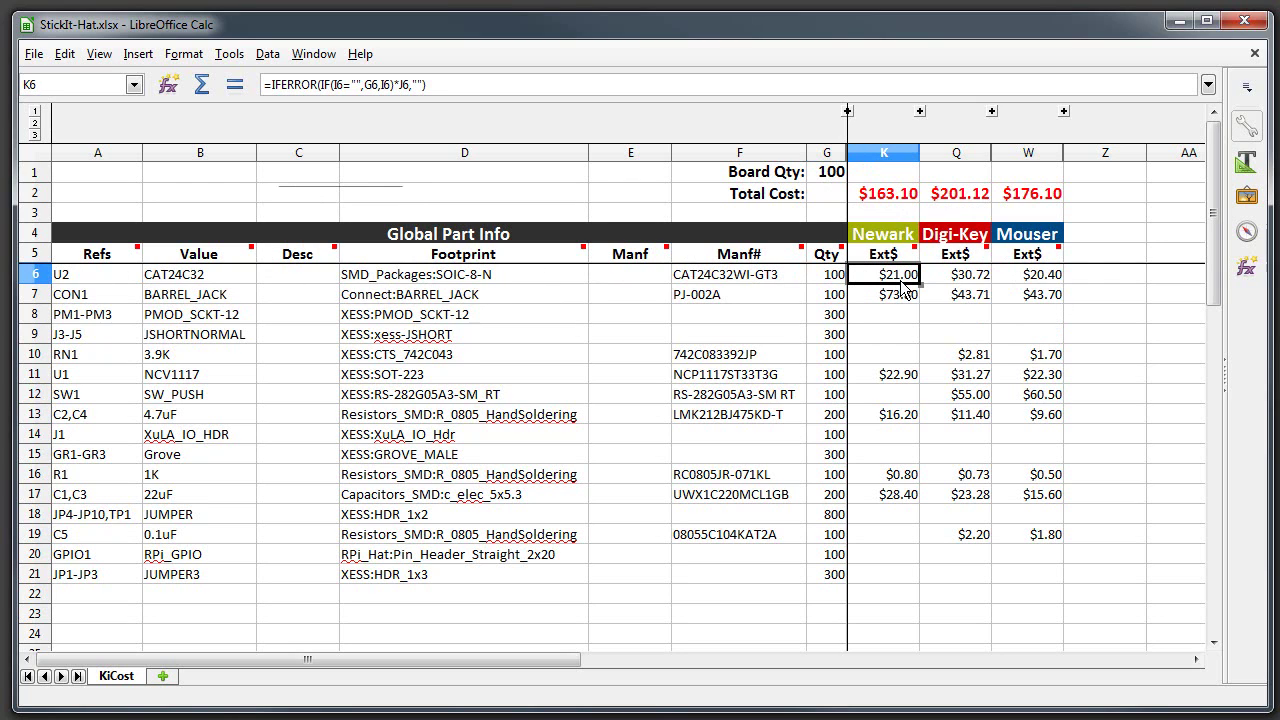
click(963, 281)
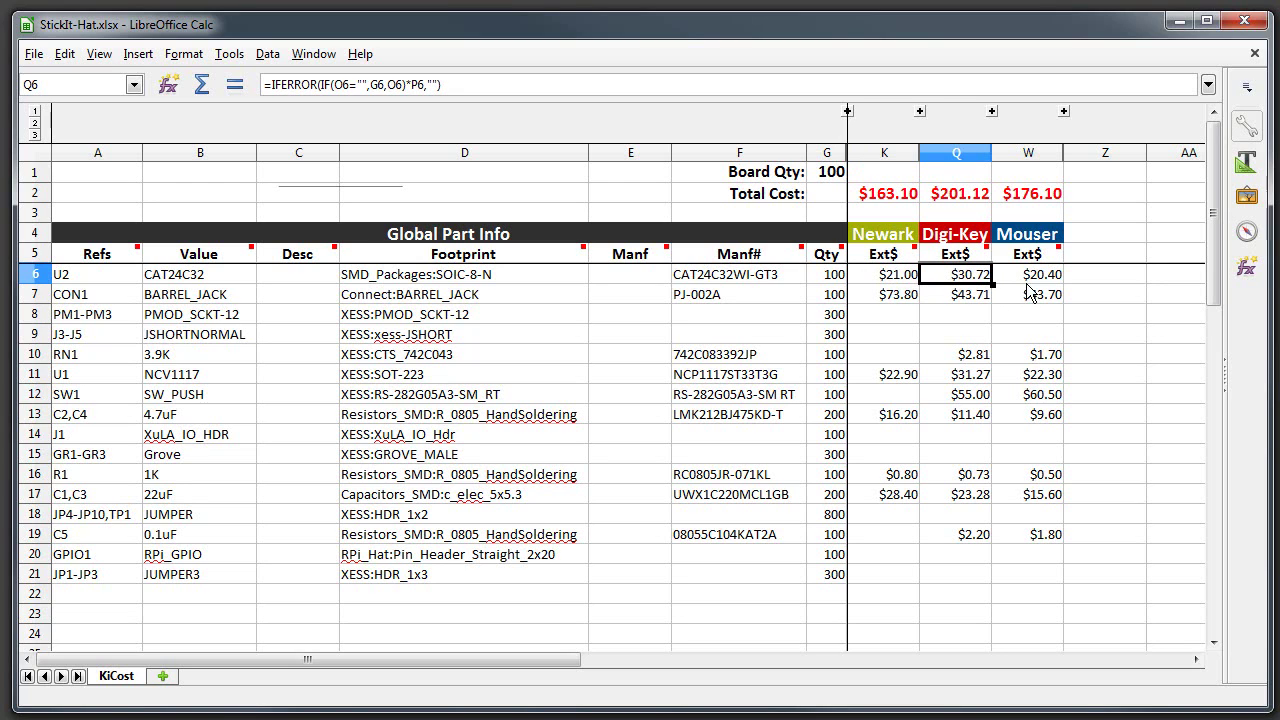
click(1035, 282)
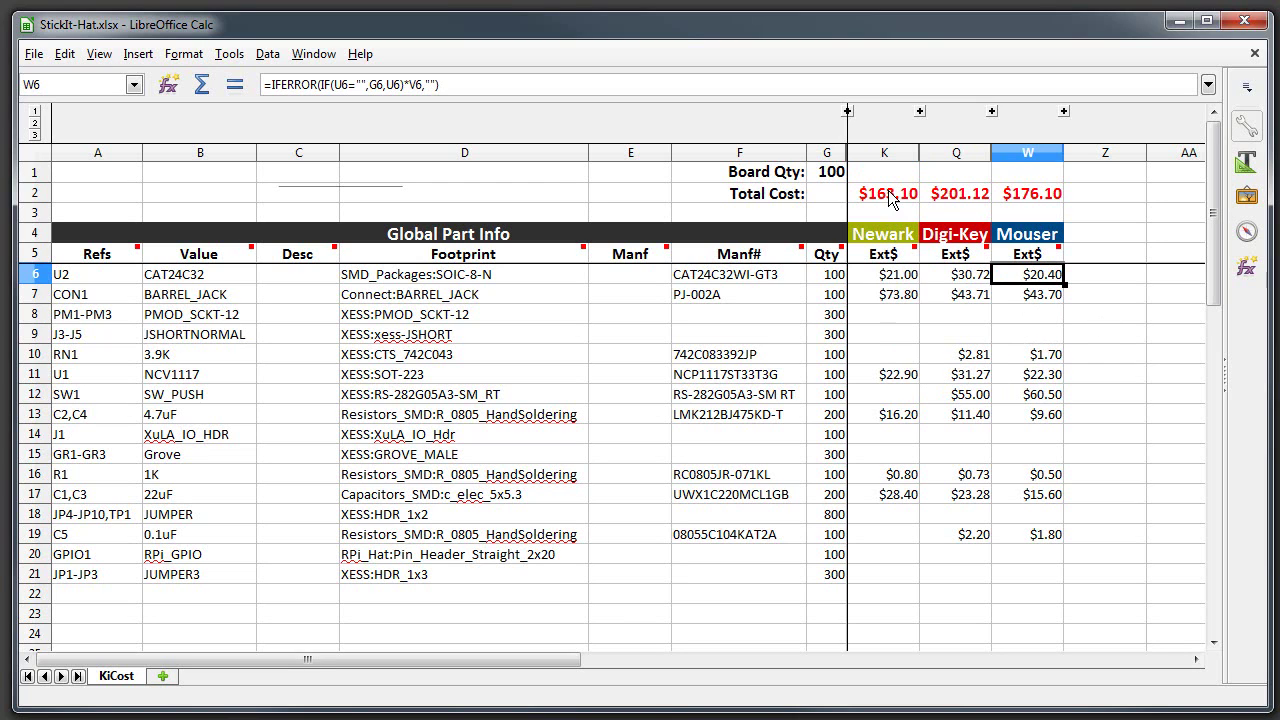
click(893, 356)
click(900, 393)
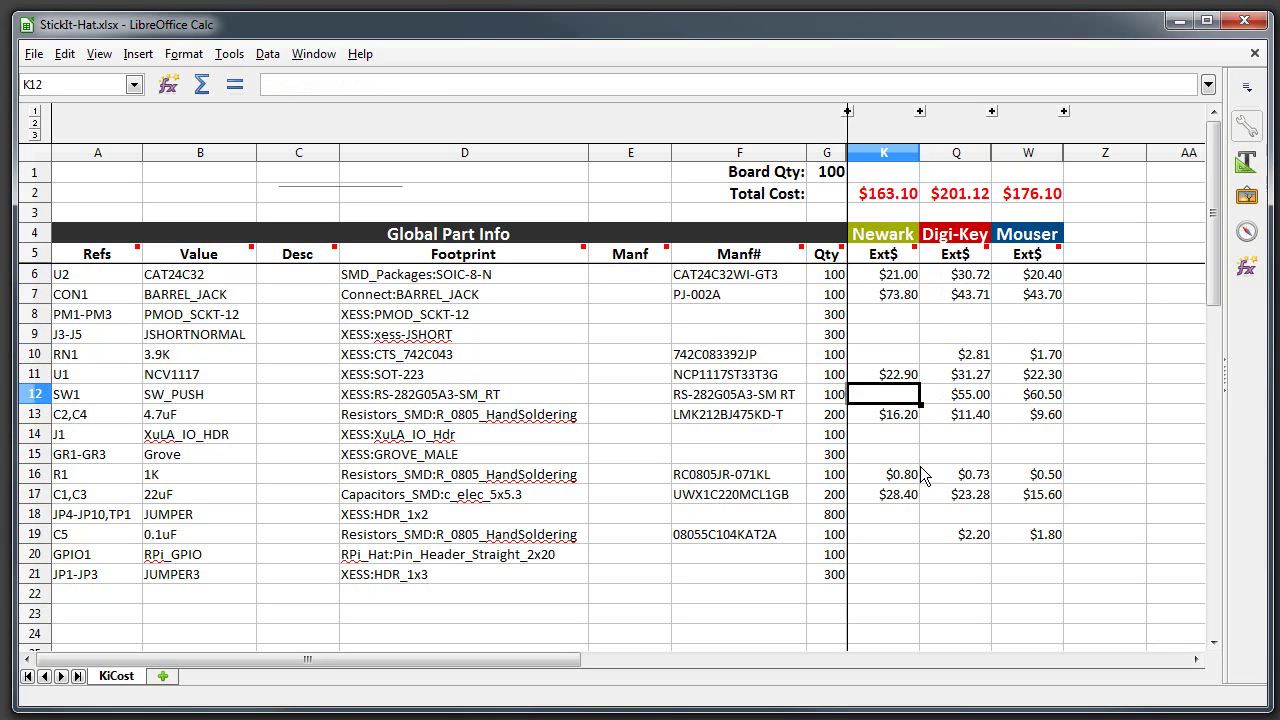
click(887, 533)
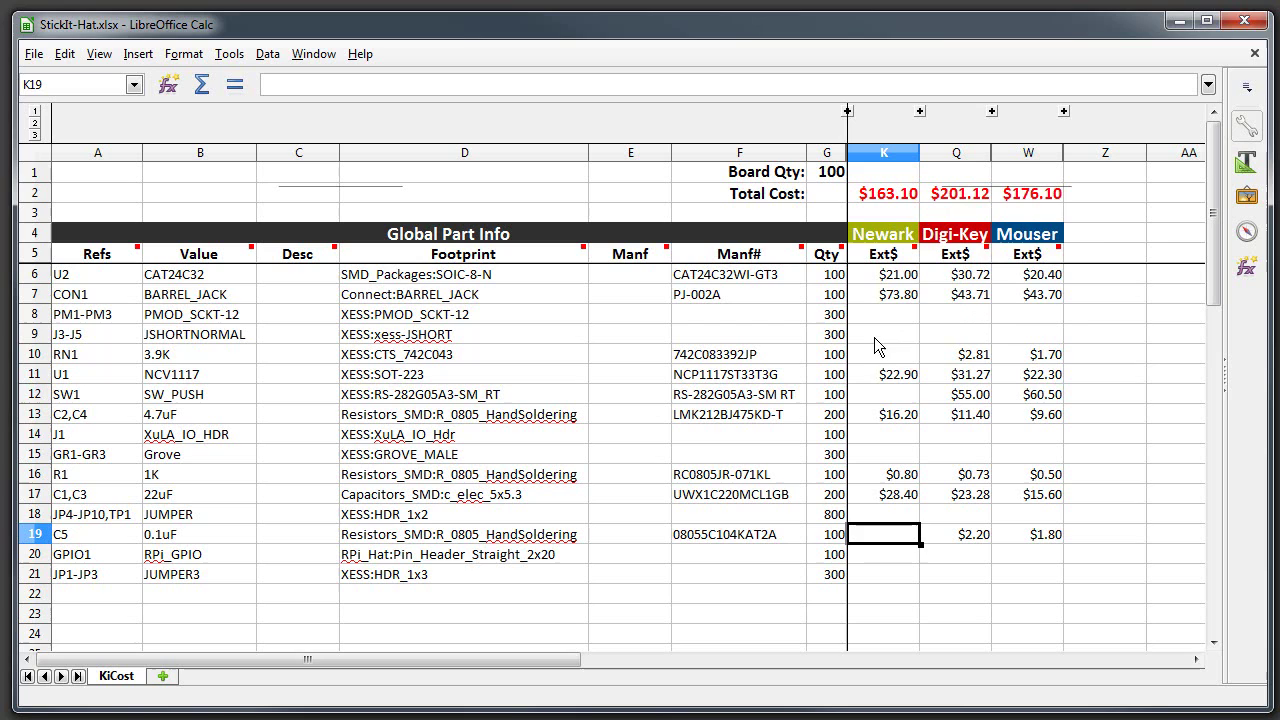
- Expand the column groups to level 3, check Mouser's U2 stock, and select columns Value through Manf
click(35, 135)
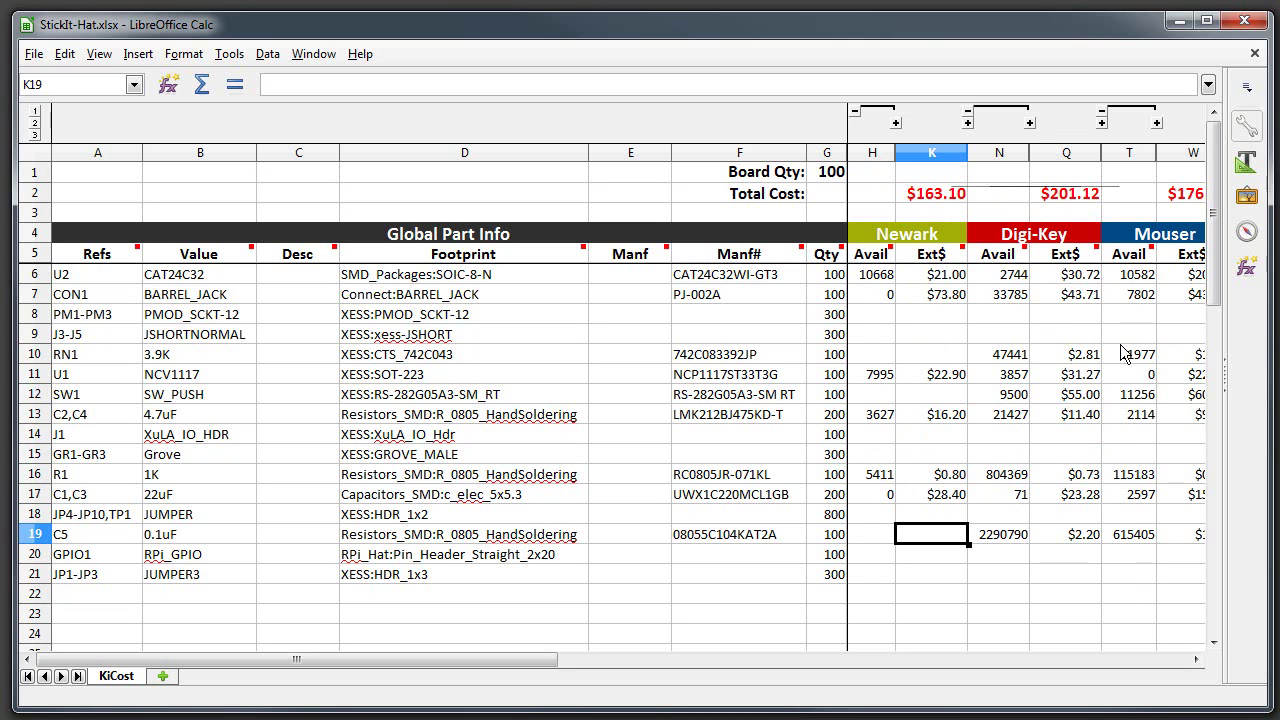
click(1122, 279)
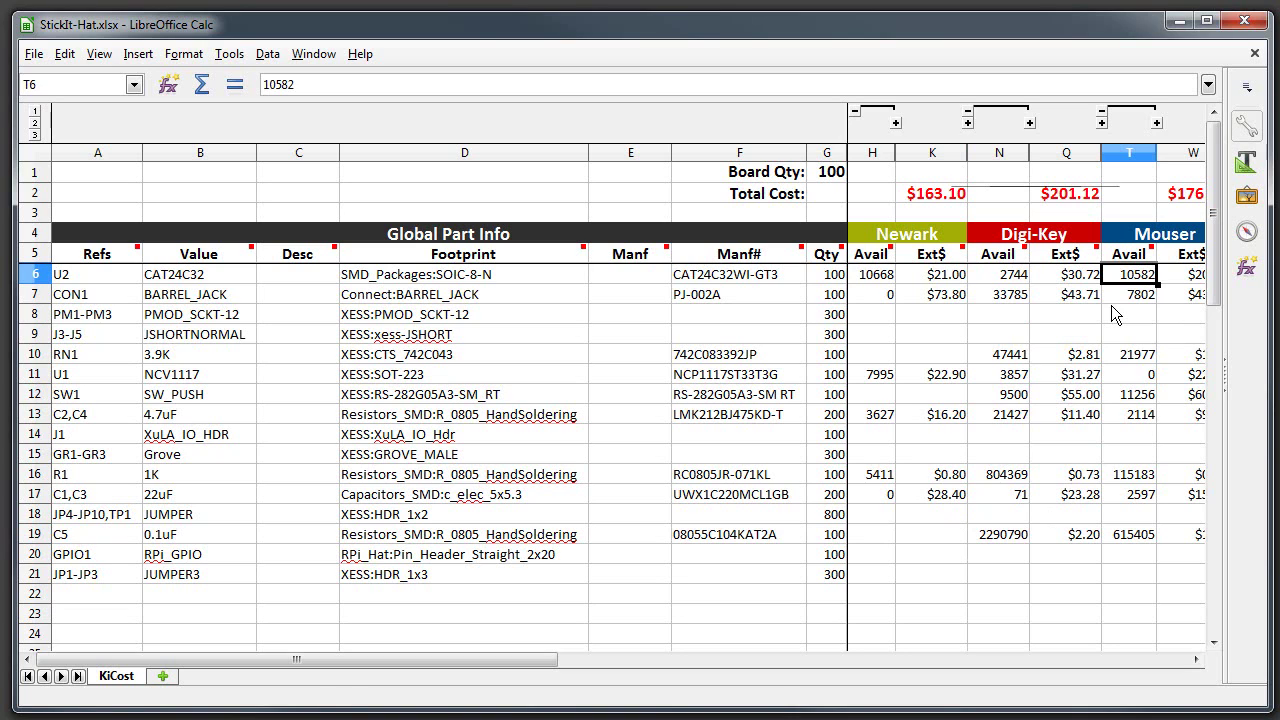
click(35, 135)
drag(216, 150, 611, 146)
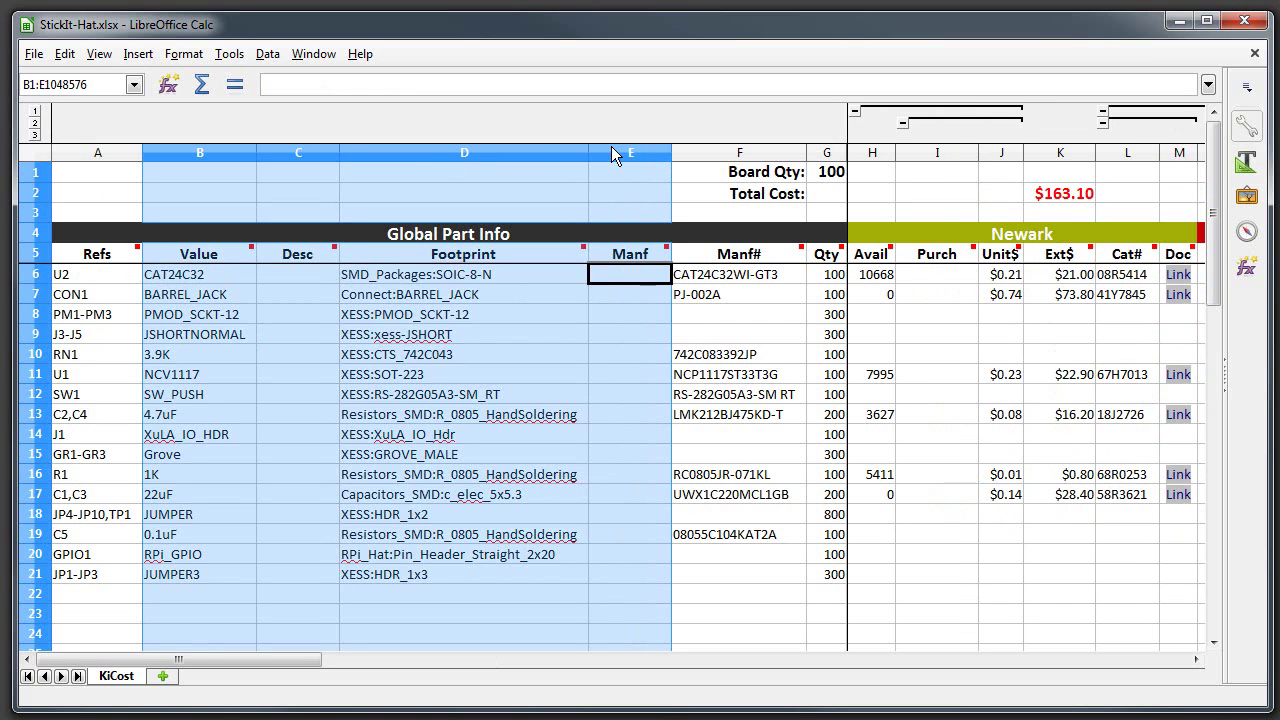
- Hide the Value, Desc, Footprint and Manf columns and inspect U2's Newark and Digi-Key price formulas
right_click(393, 153)
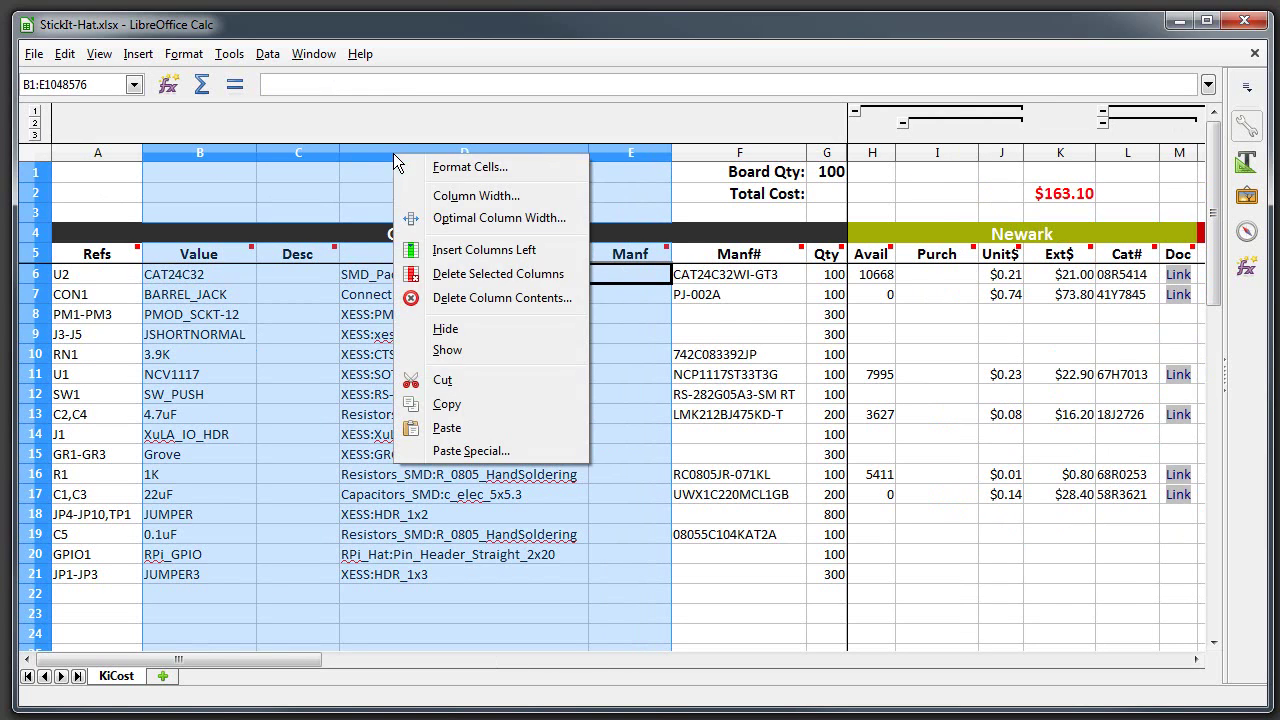
click(454, 331)
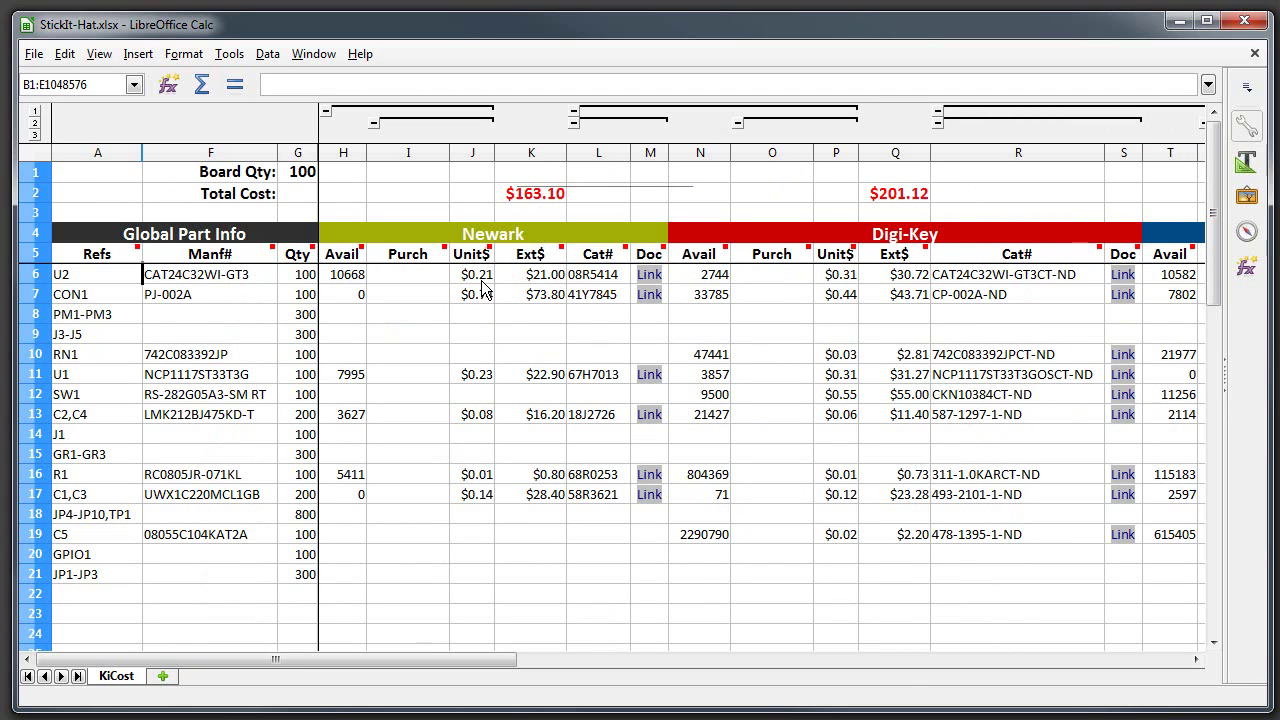
click(553, 278)
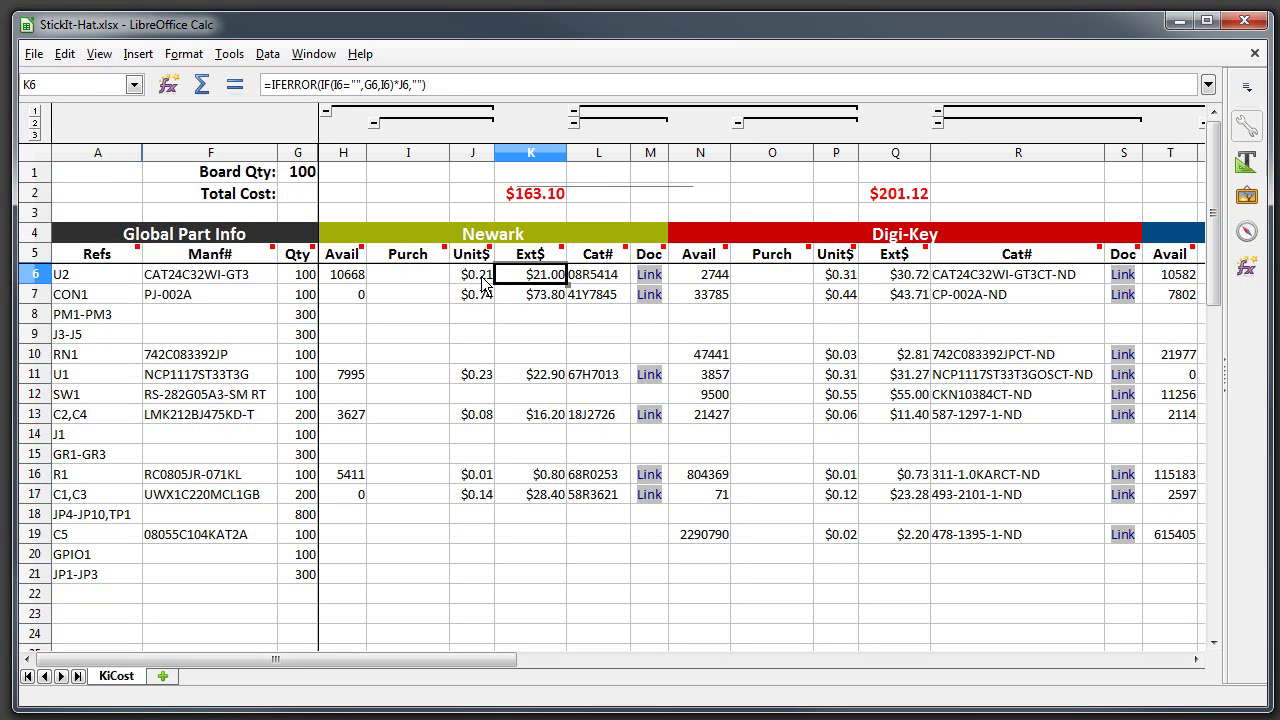
click(478, 281)
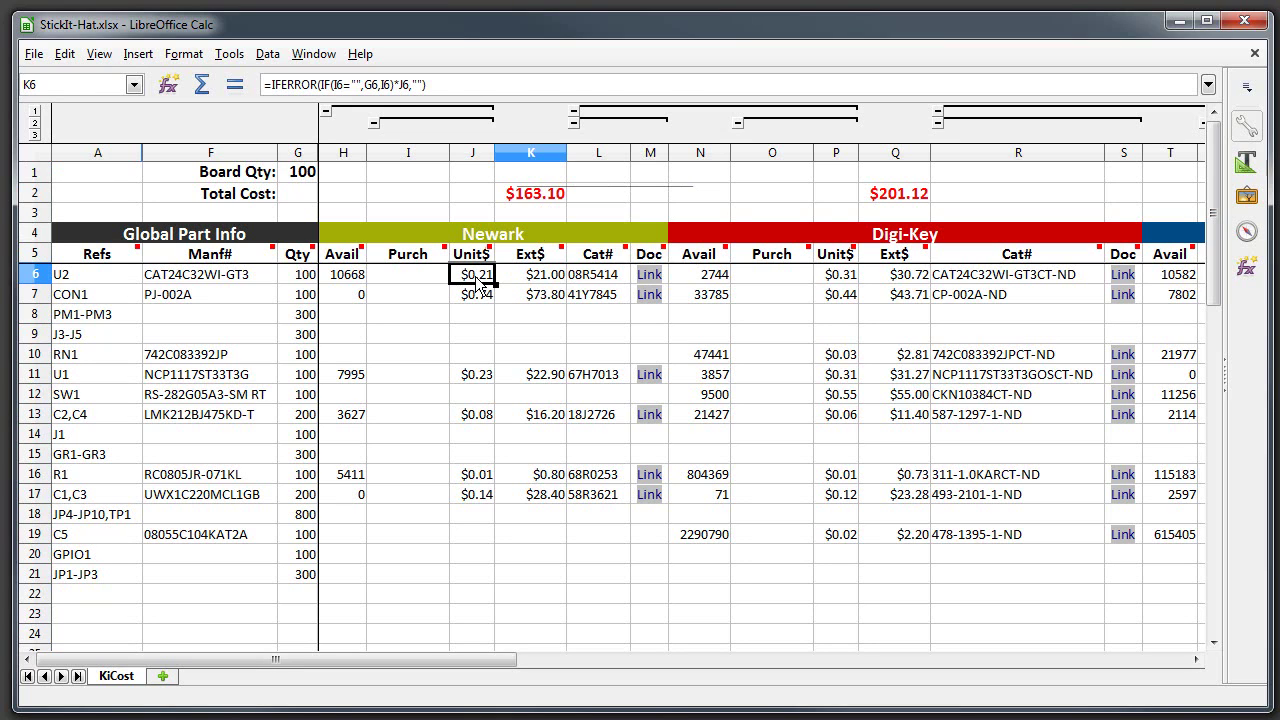
click(885, 280)
click(845, 283)
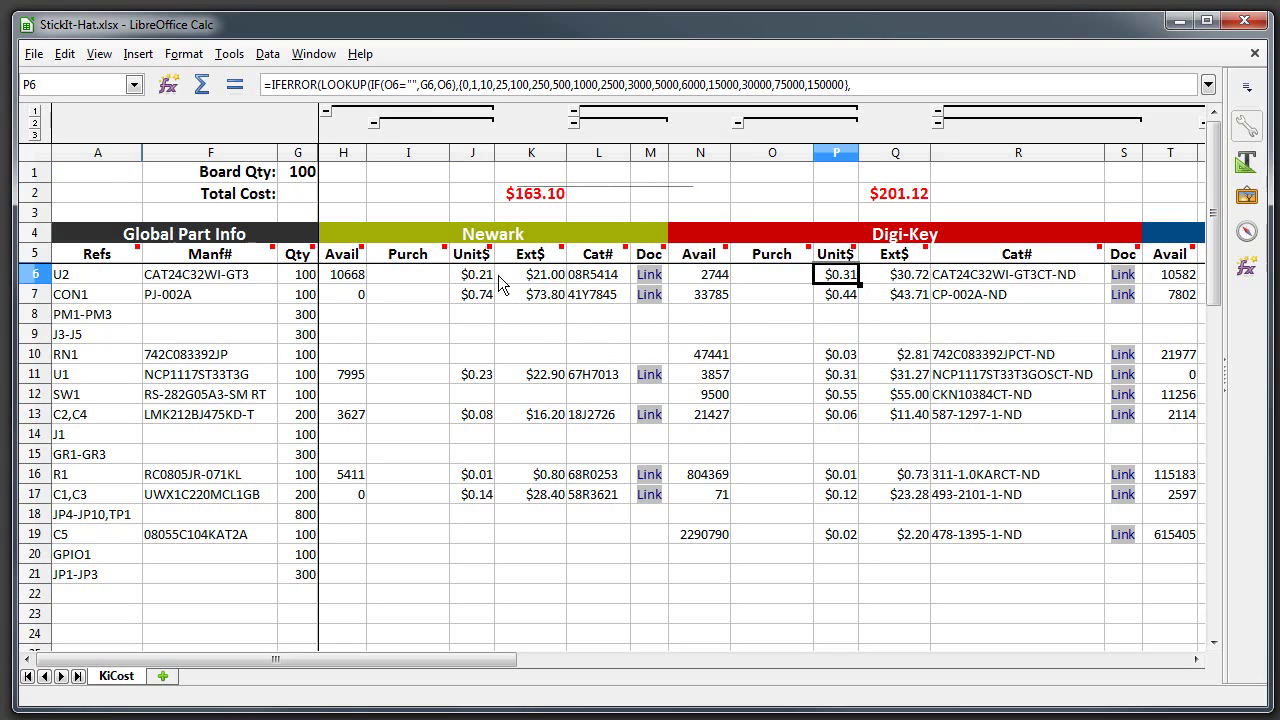
- Check U2's Newark catalog number and open the Digi-Key CAT24C32WI-GT3 product page
click(596, 282)
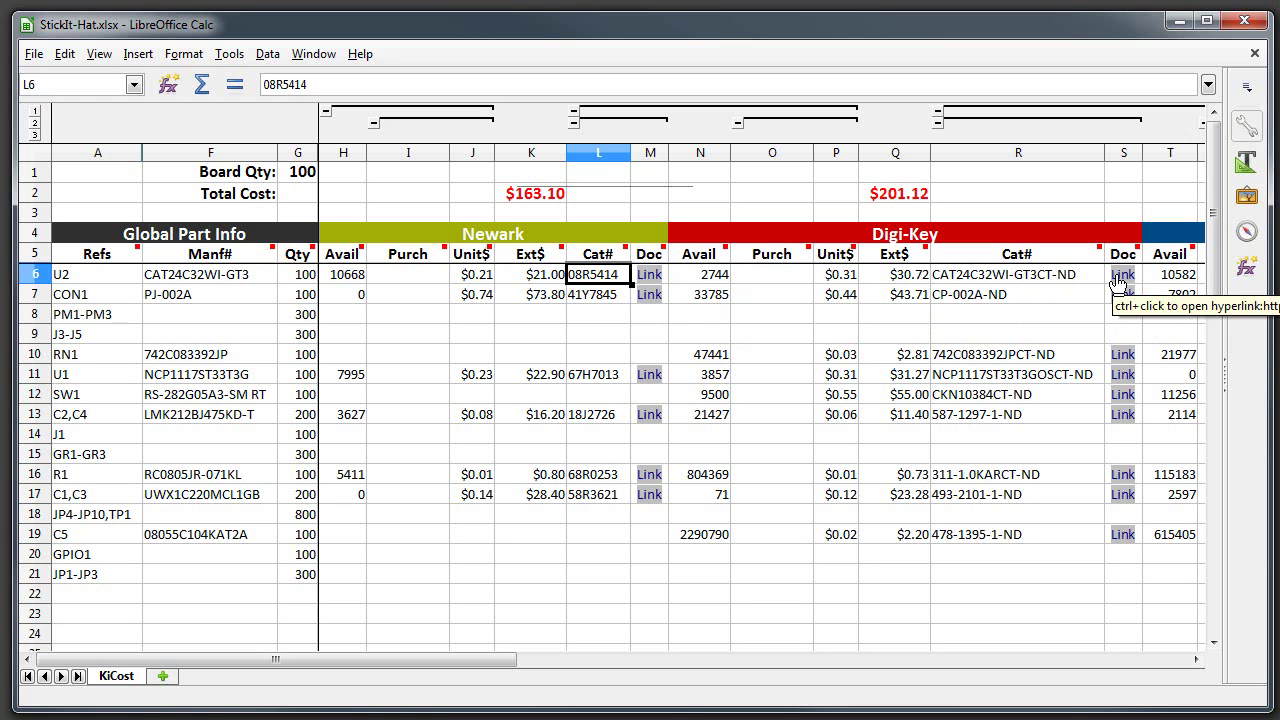
ctrl+click(1118, 283)
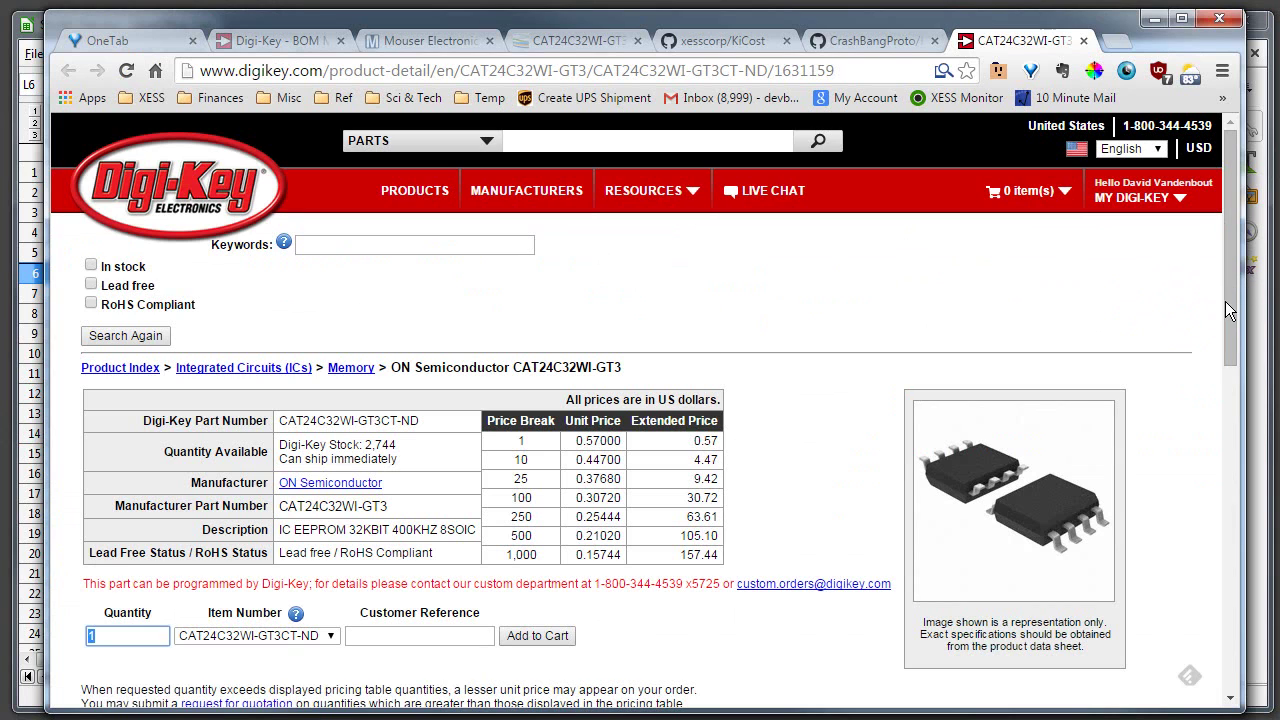
drag(1231, 303, 933, 289)
- Enter a Digi-Key purchase quantity of 100 for U2 and check the generated order-list cells
click(1153, 20)
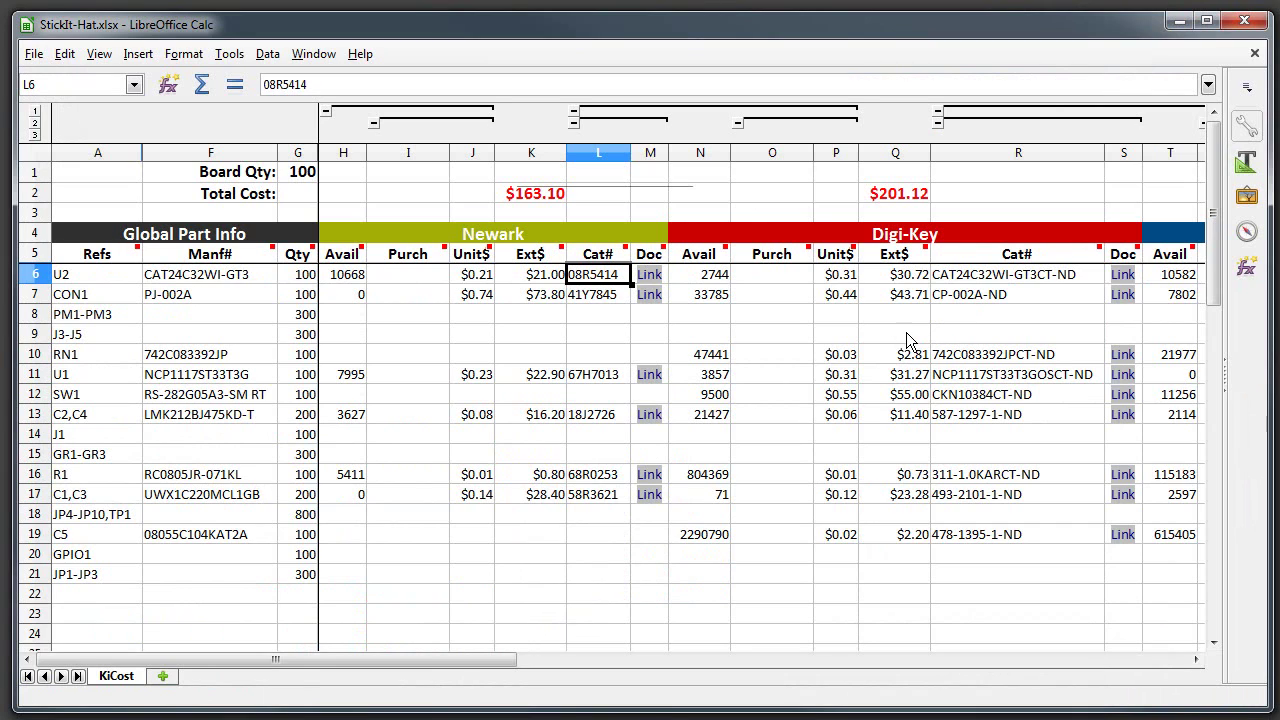
click(780, 272)
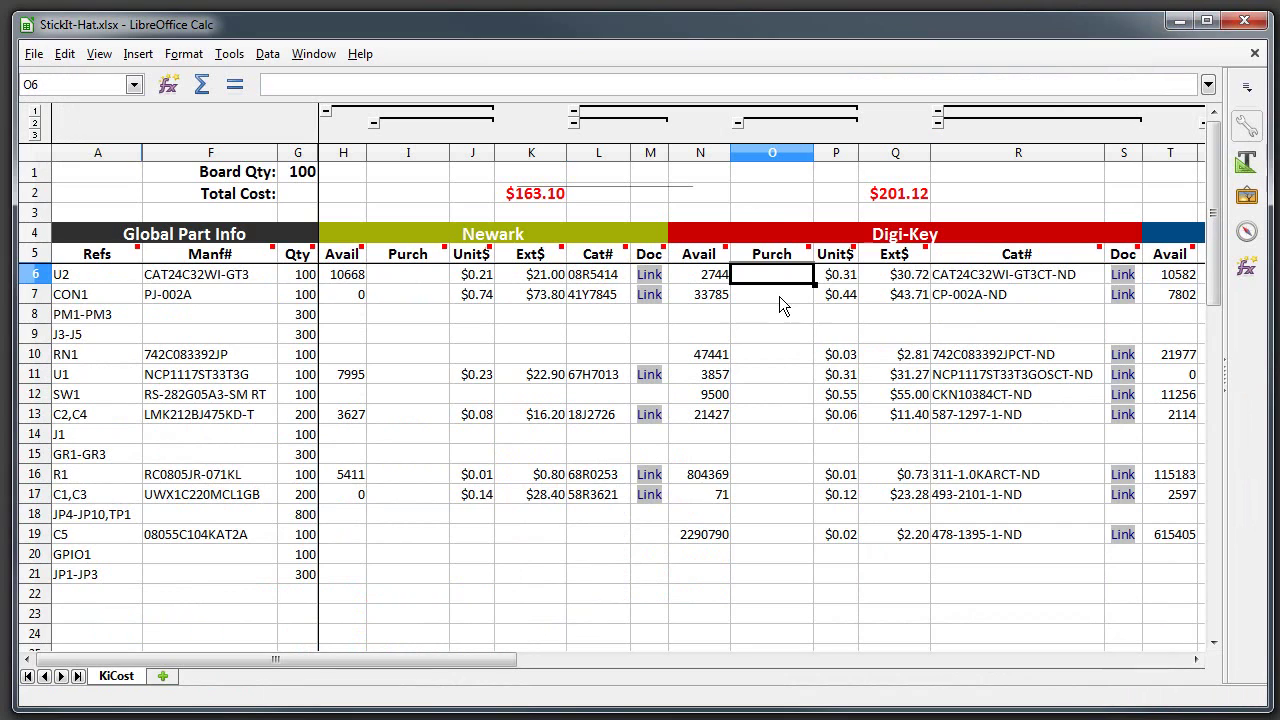
click(779, 296)
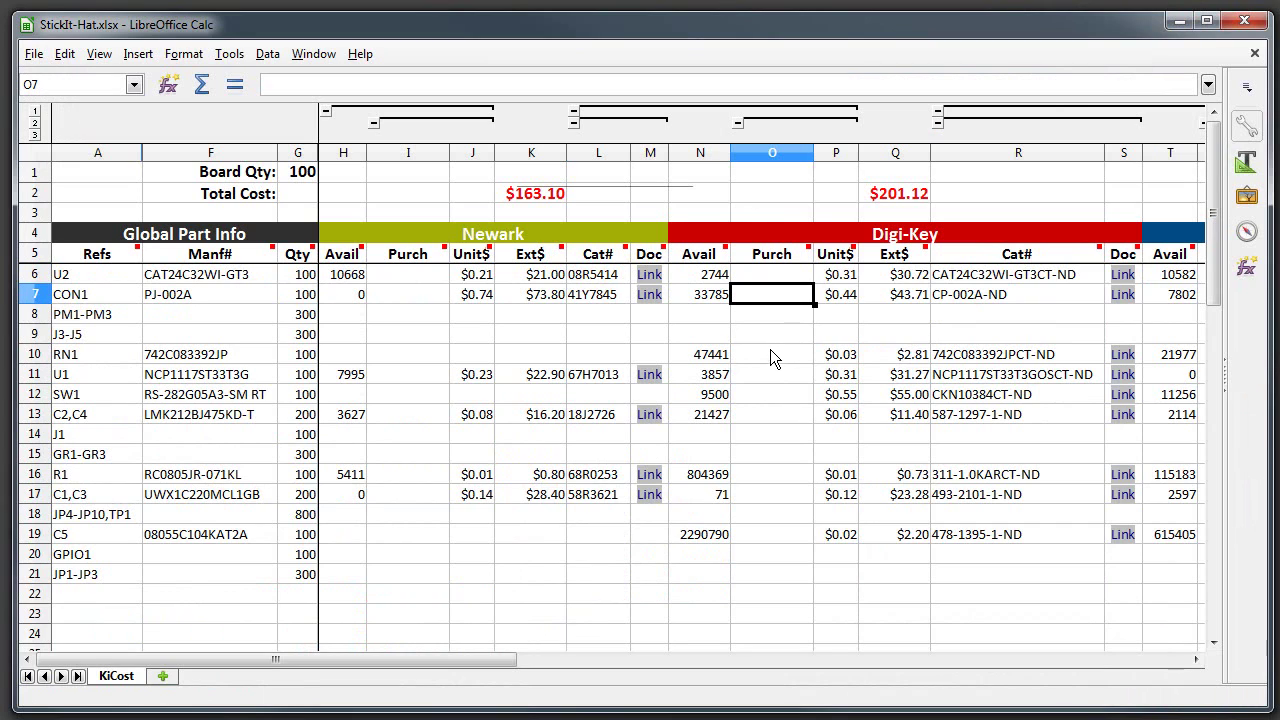
click(765, 279)
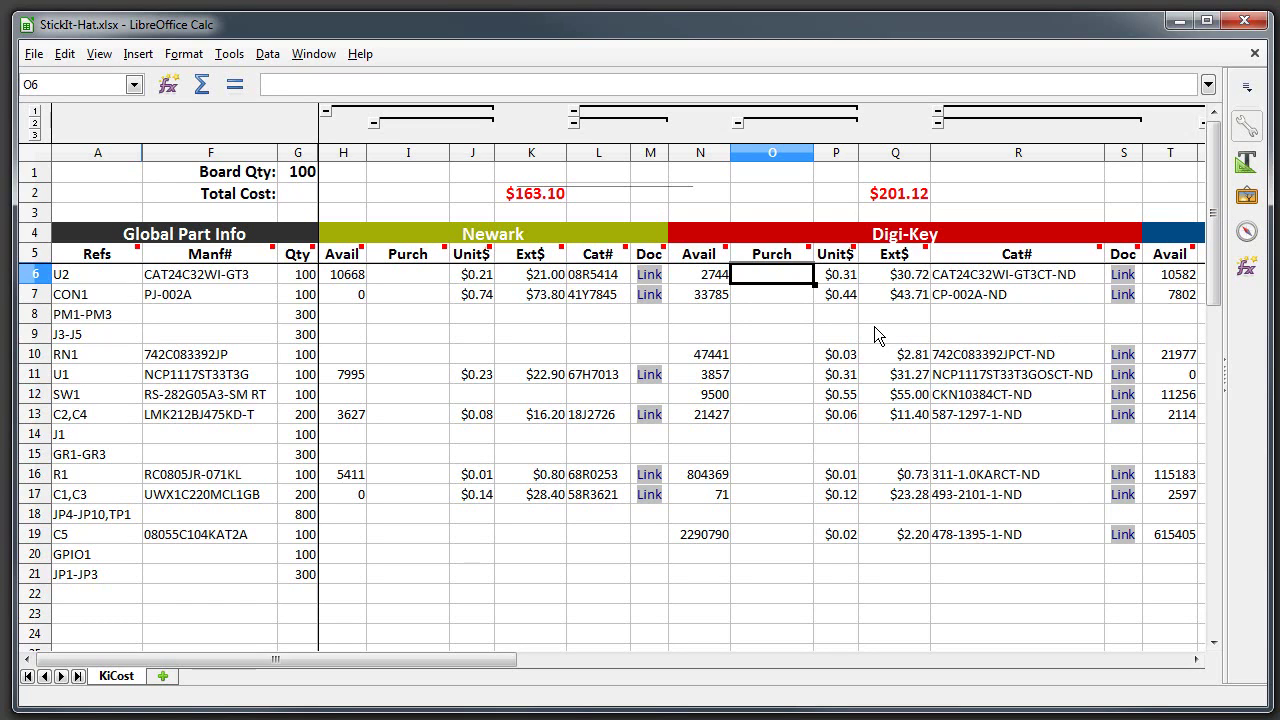
text(100)
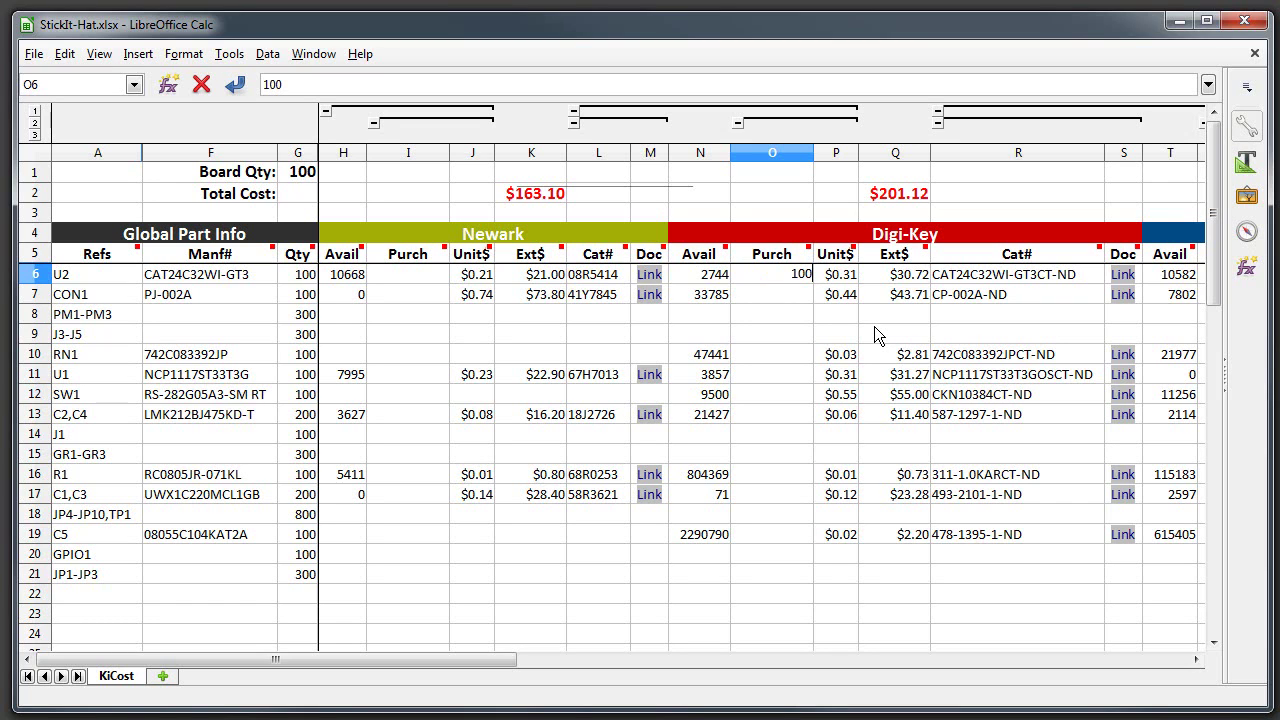
key(Return)
key(Down)
key(Down)
key(Down)
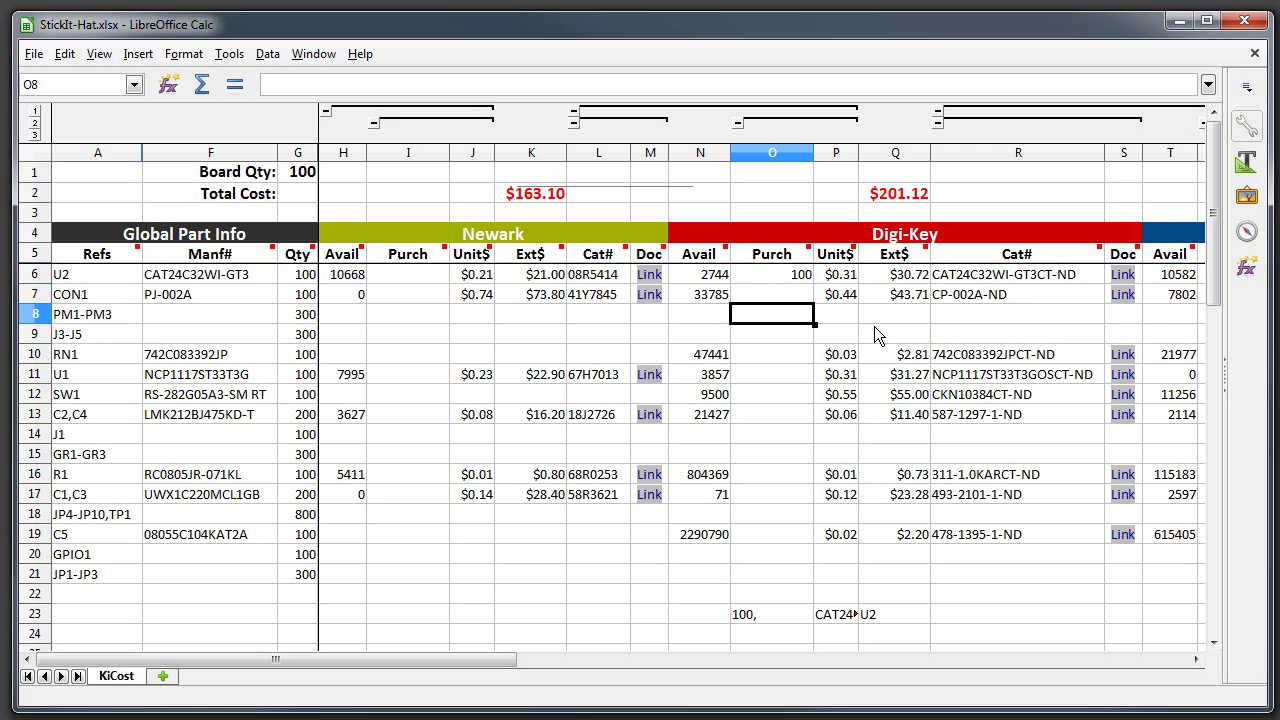
key(Down)
key(Down)
key(Down)
key(Down)
key(Down)
key(Down)
key(Down)
key(Down)
key(Down)
key(Down)
key(Down)
key(Down)
key(Down)
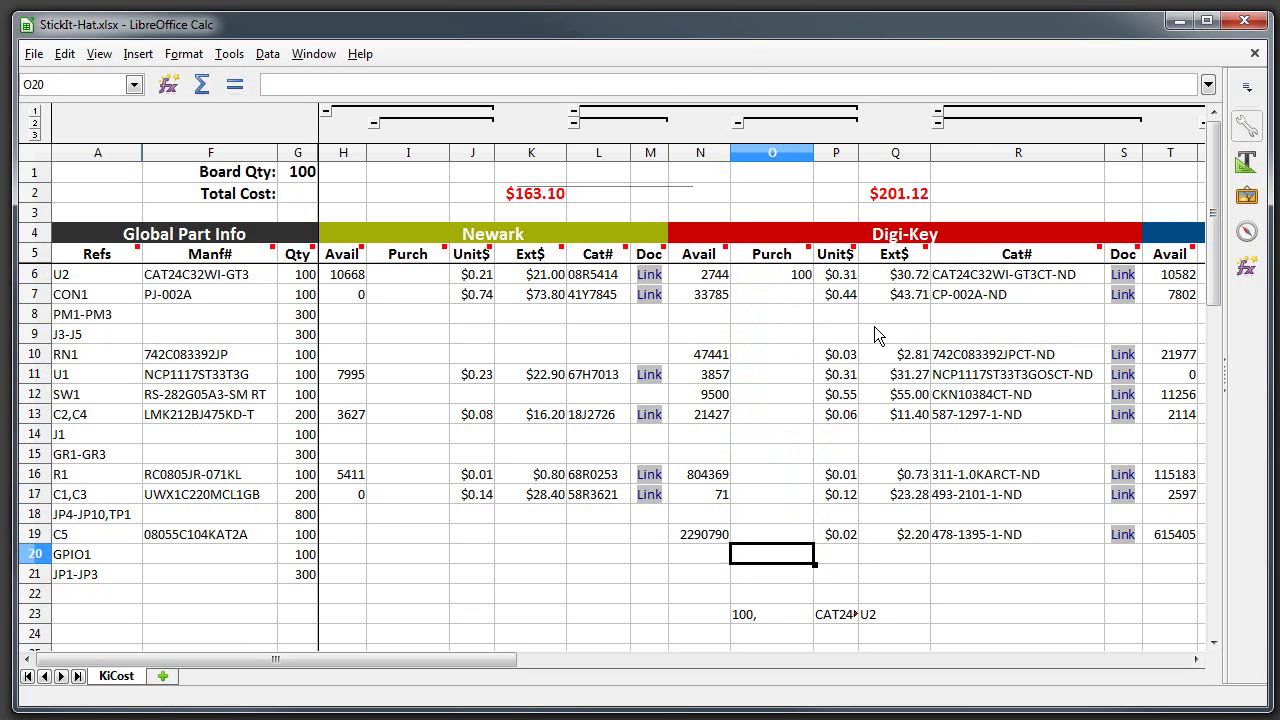
key(Right)
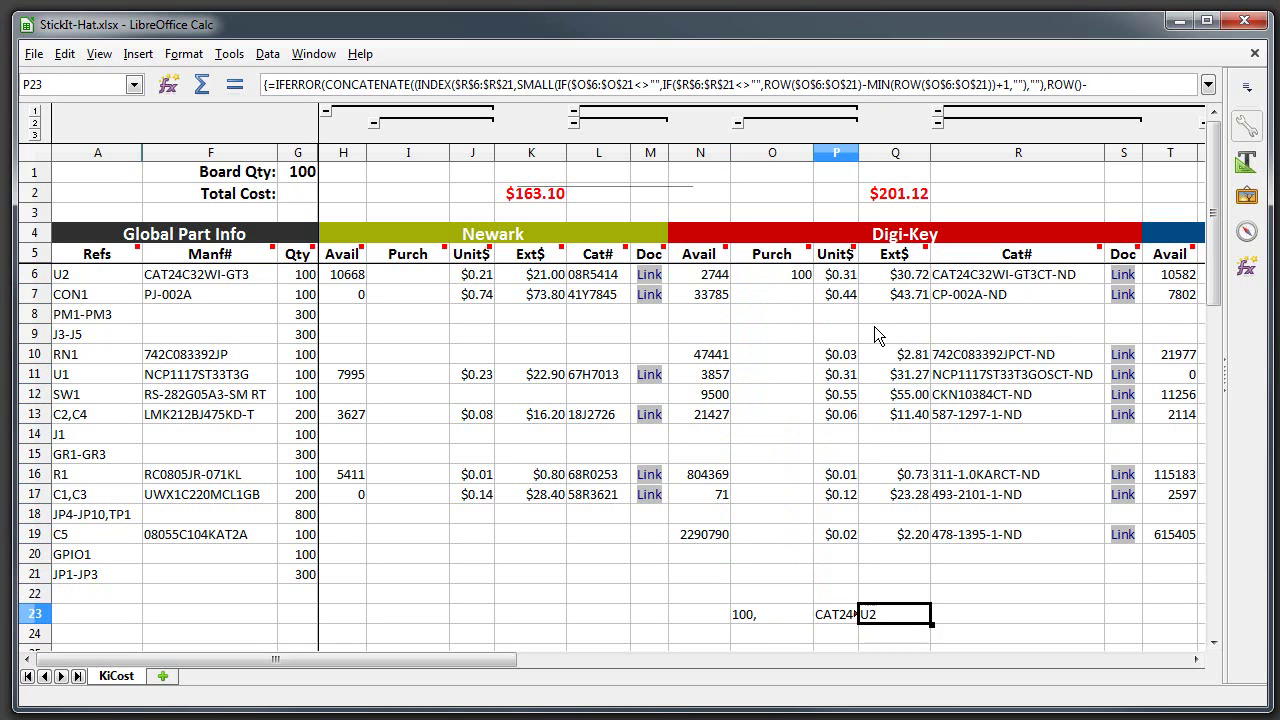
key(Left)
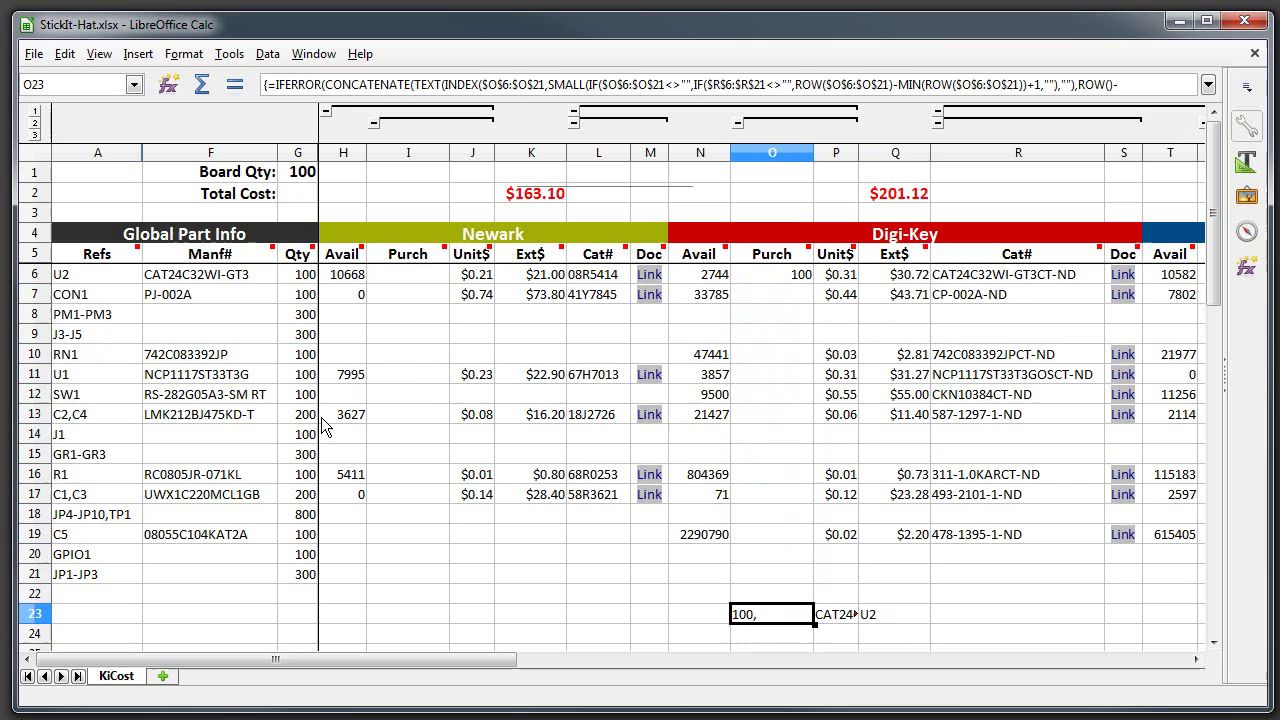
- Enter a Digi-Key purchase quantity of 200 for C2,C4 and select order lines O23:P24
click(768, 412)
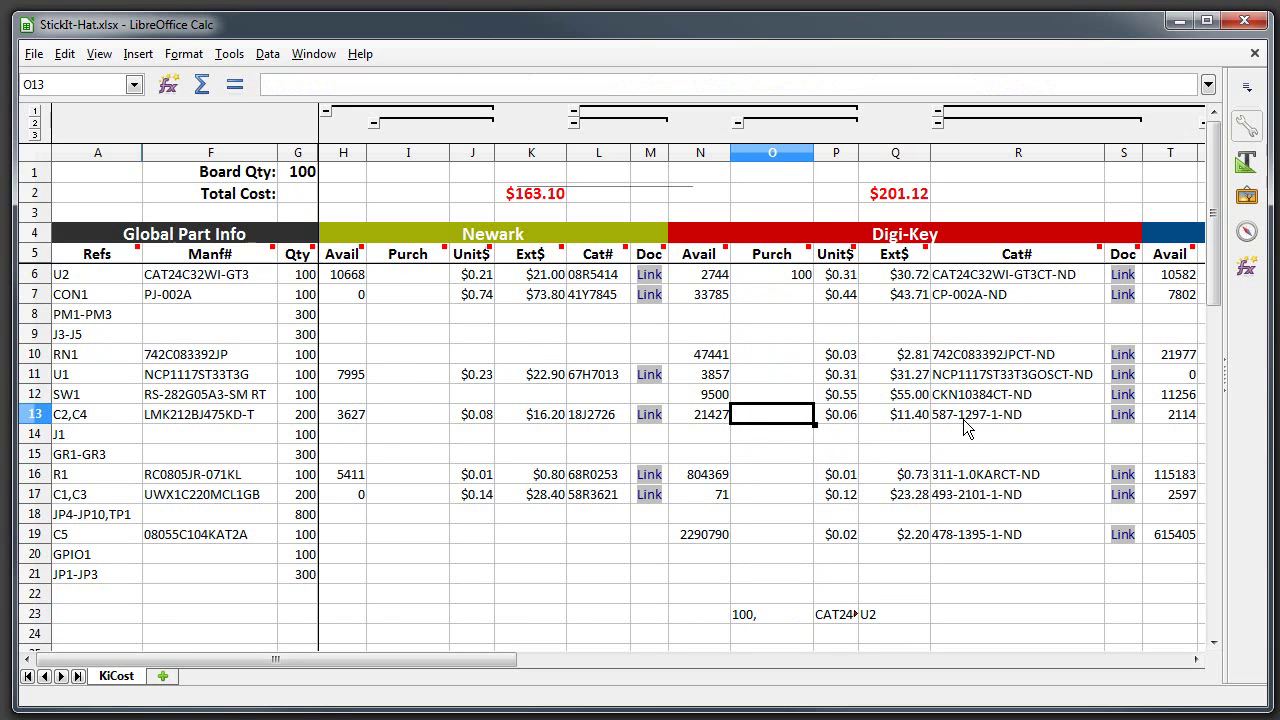
text(200)
key(Return)
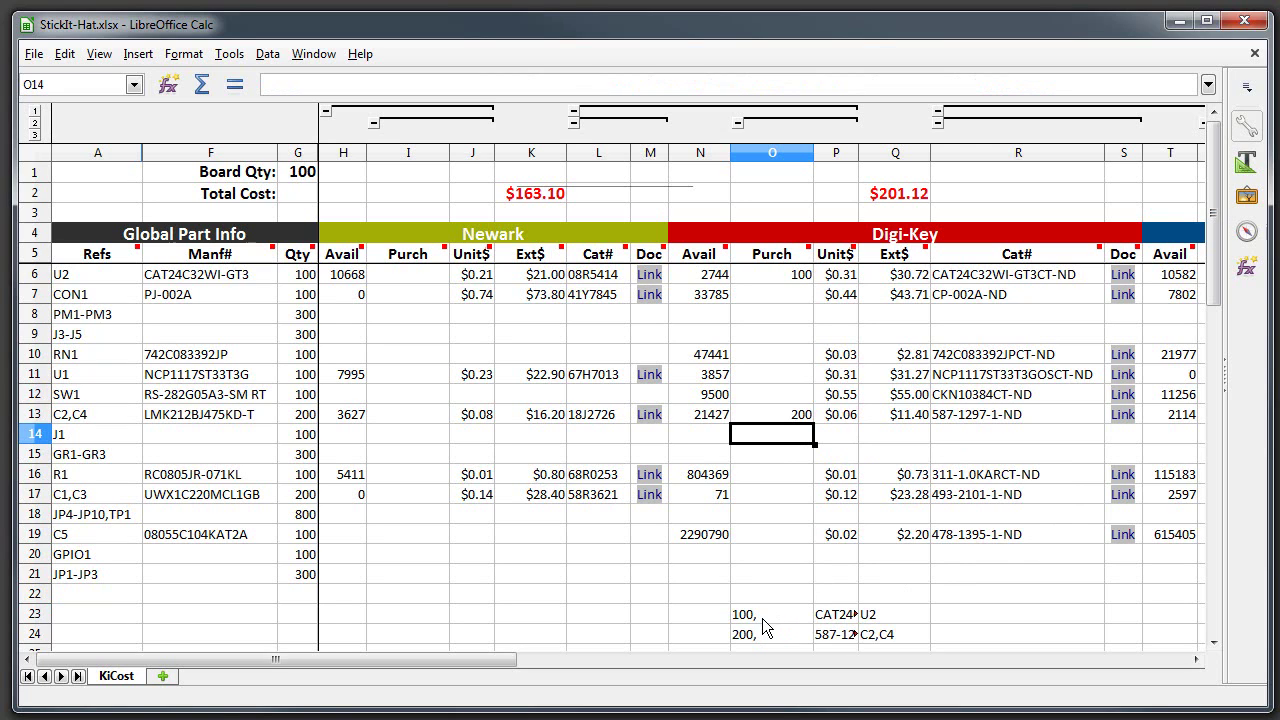
drag(767, 618, 830, 638)
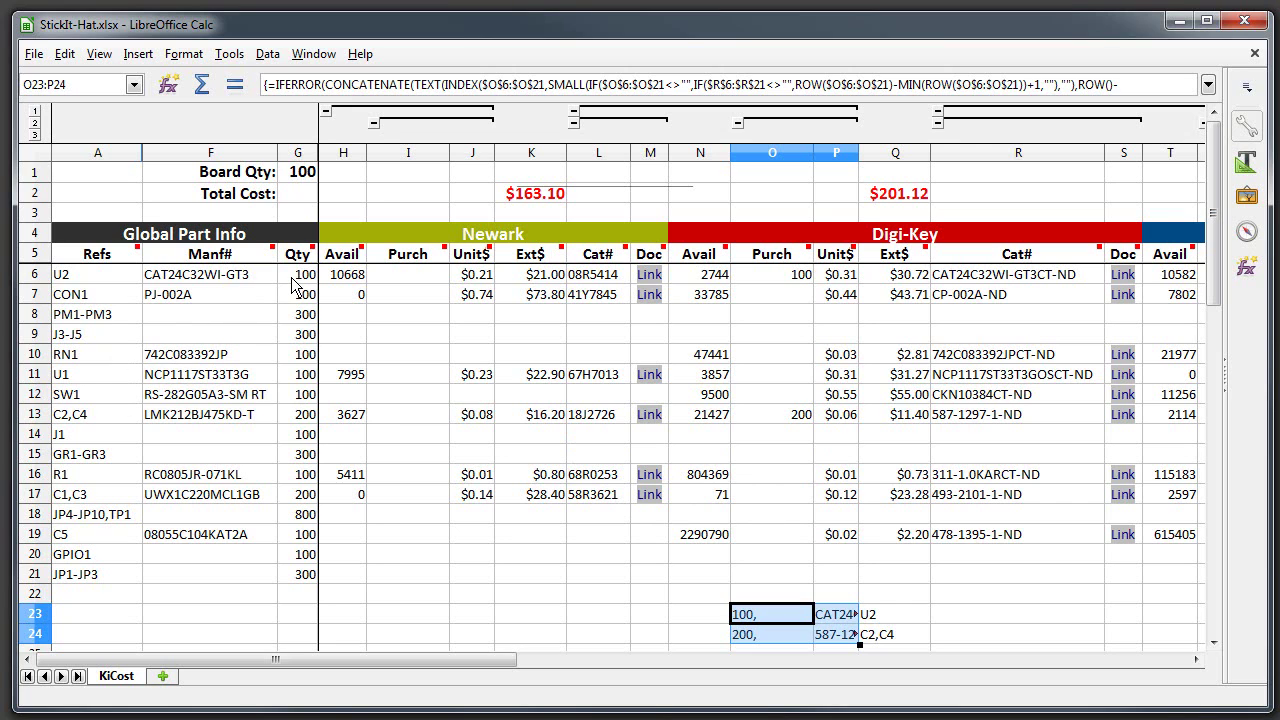
- Copy the Qty column and paste it as numbers only into Digi-Key's Purch column from O6
drag(295, 277, 287, 576)
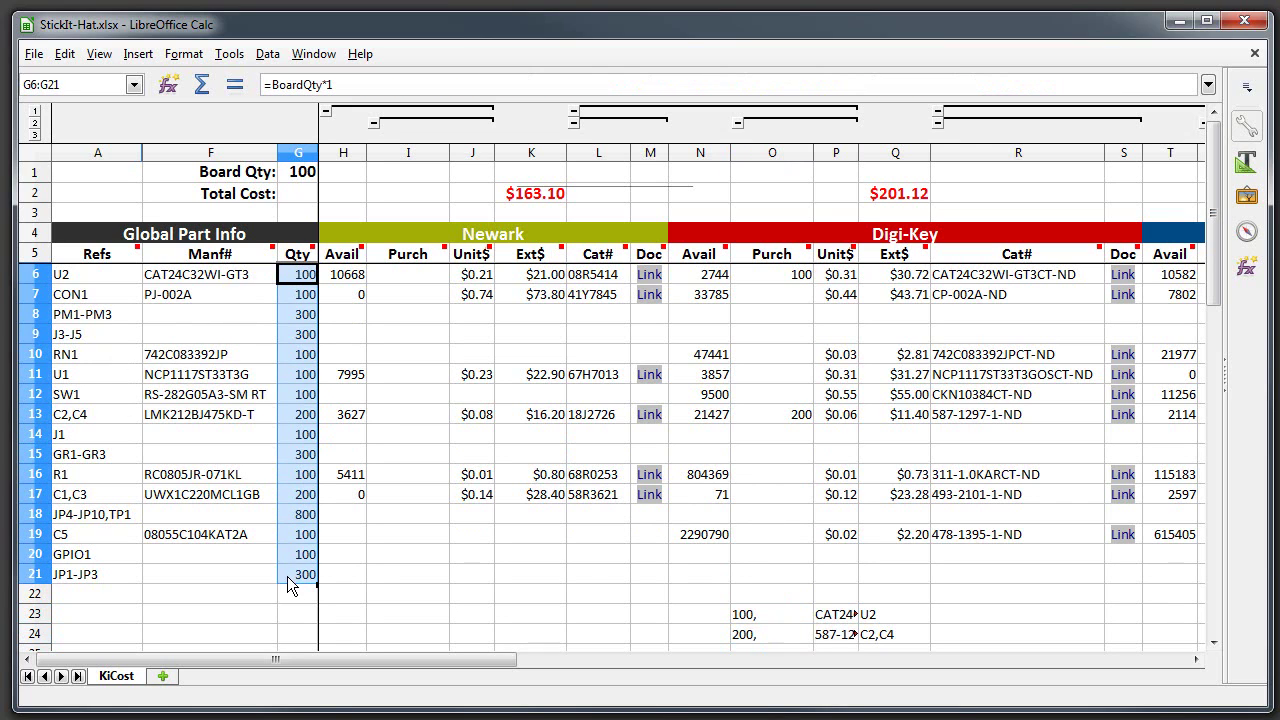
right_click(296, 390)
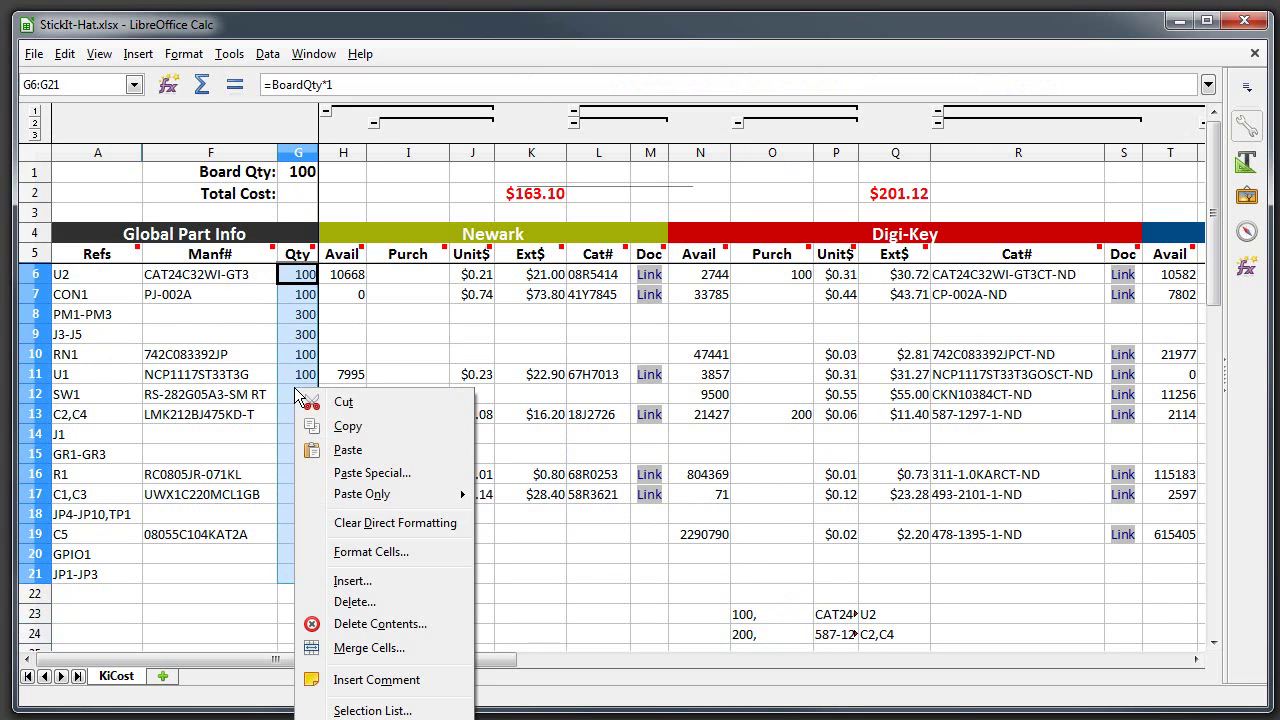
click(348, 426)
click(798, 276)
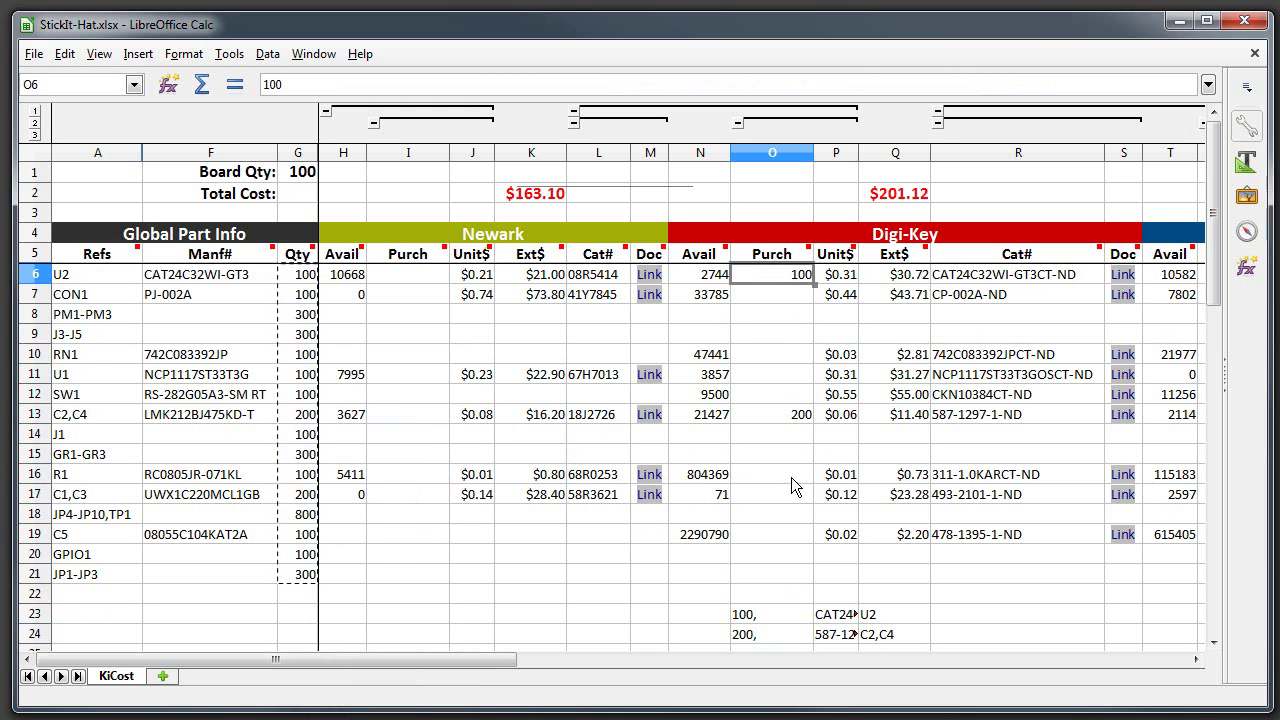
right_click(790, 286)
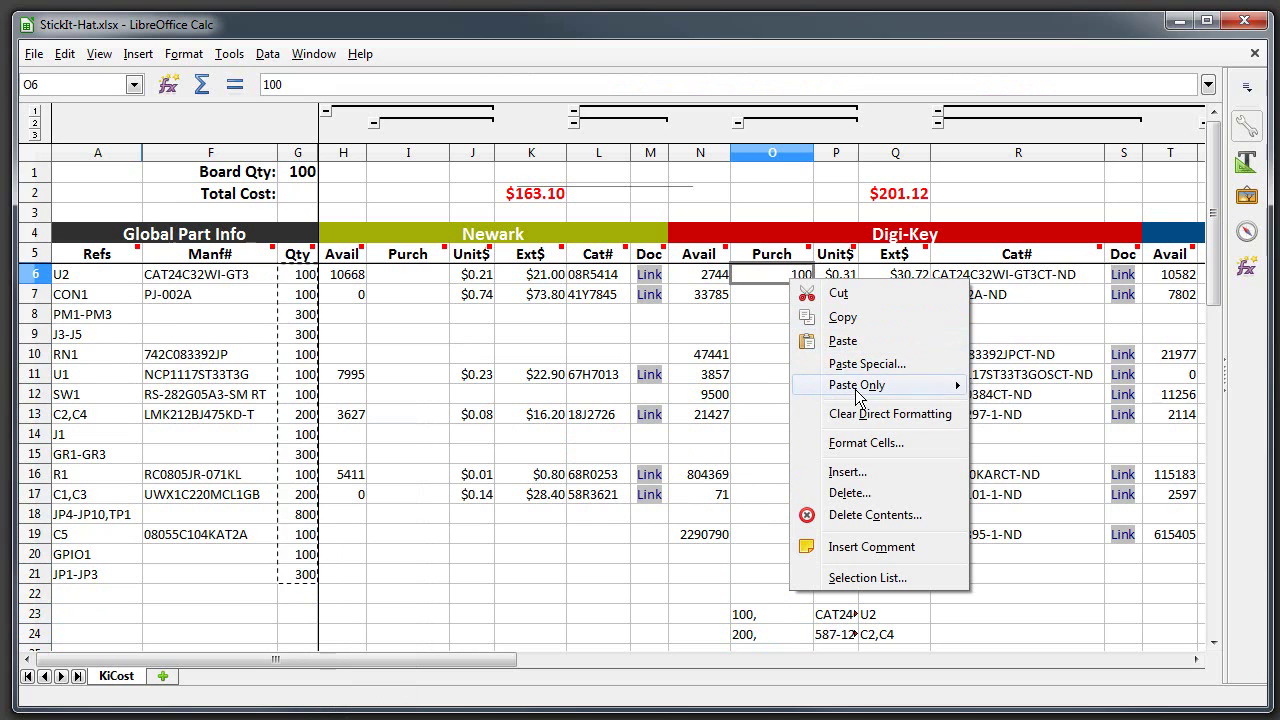
mouse_move(857, 385)
click(1030, 405)
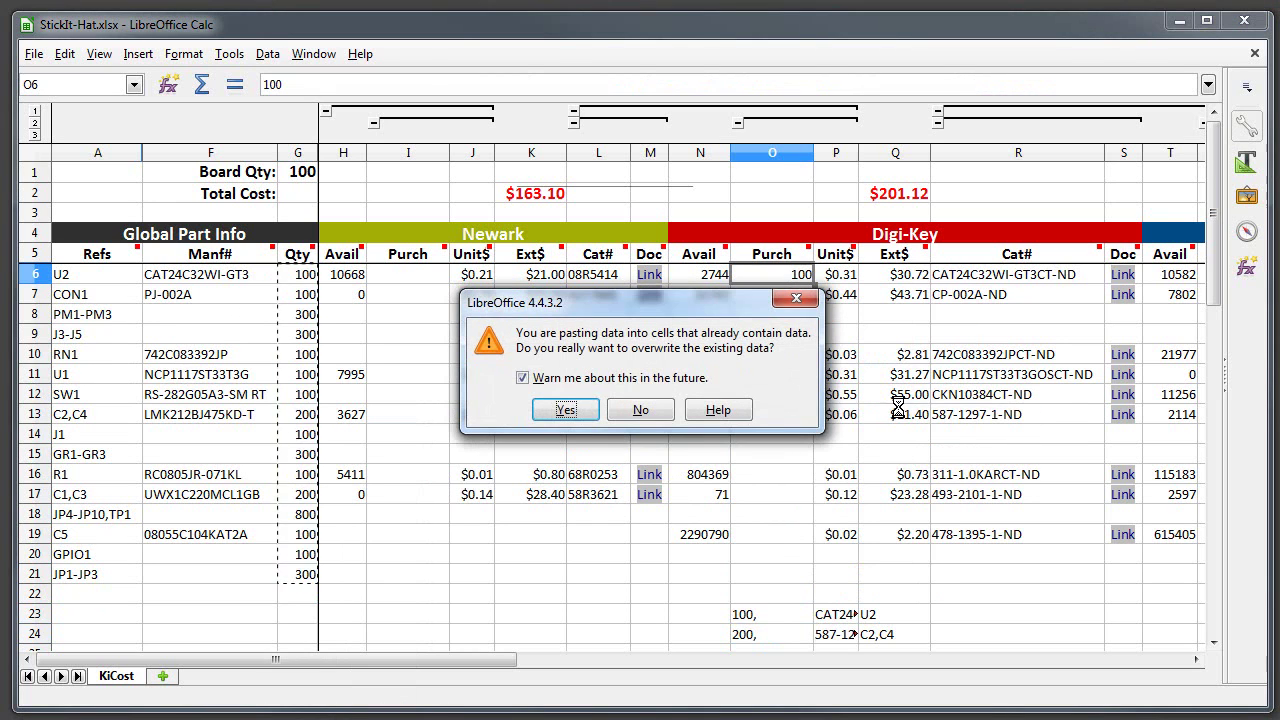
click(570, 405)
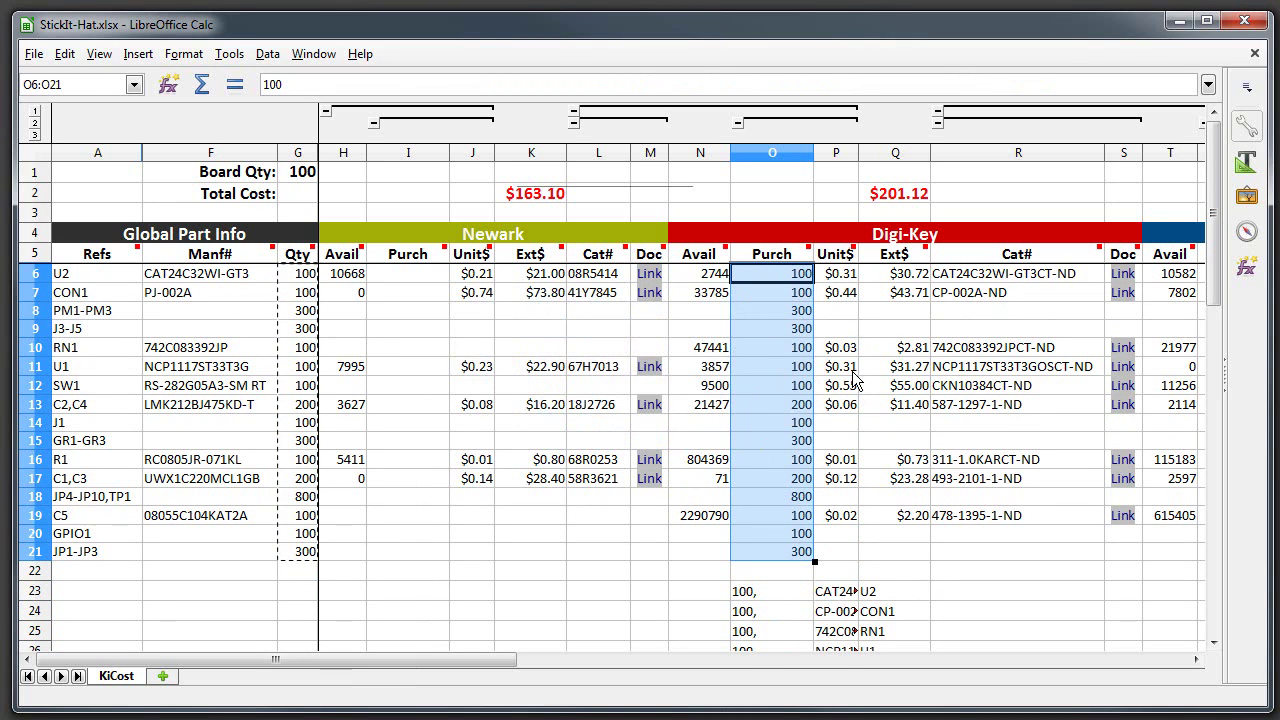
- Copy the nine-line Digi-Key order list, U2 through C5
drag(1216, 297, 1216, 385)
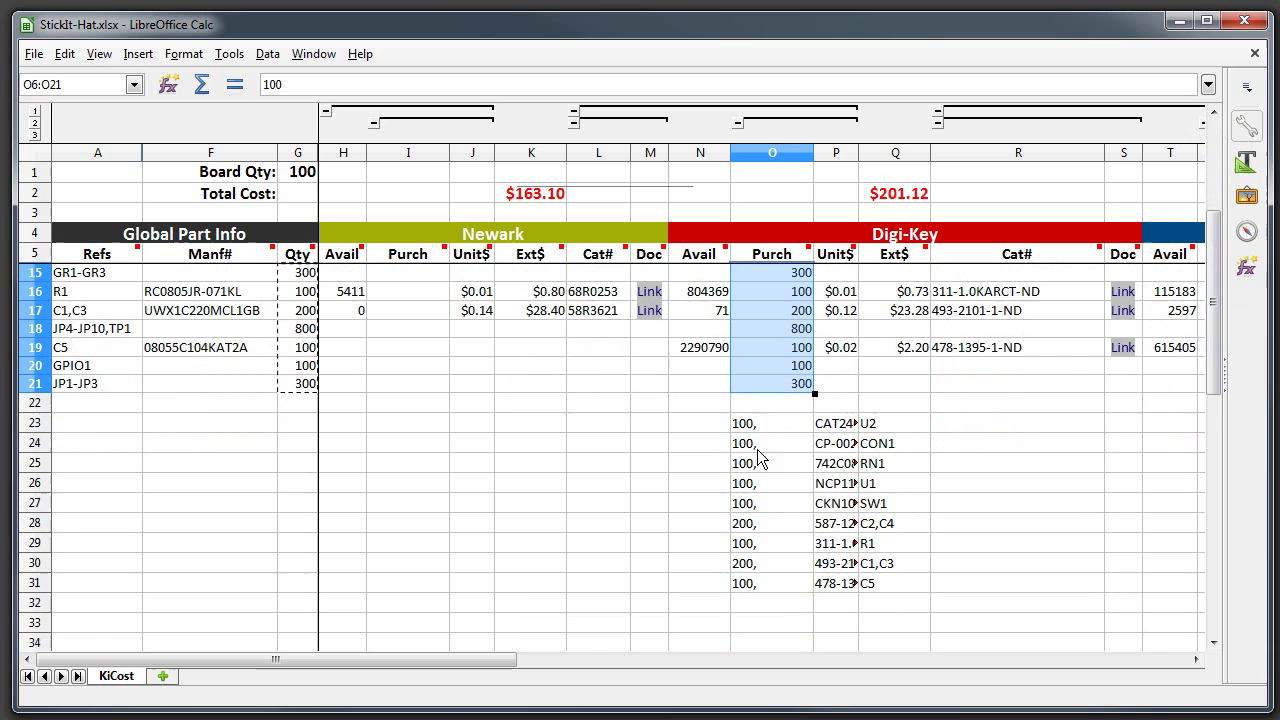
drag(757, 424, 836, 505)
drag(835, 565, 838, 583)
right_click(810, 512)
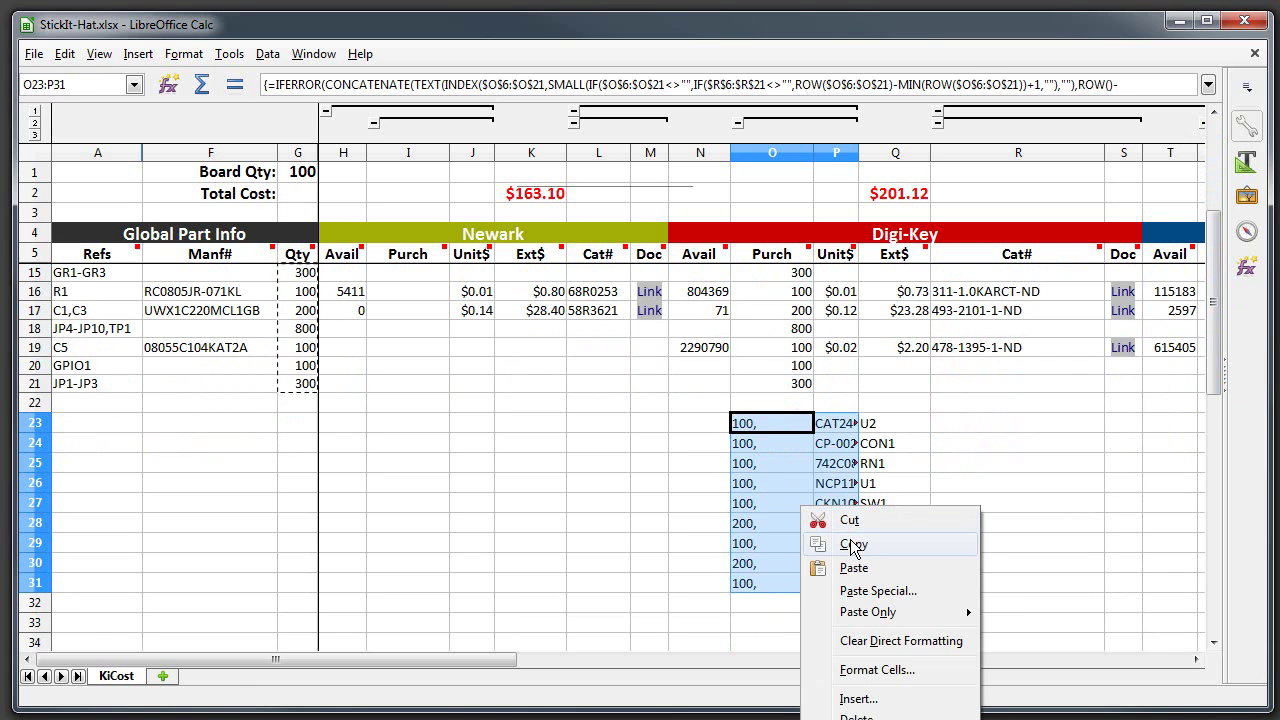
click(853, 544)
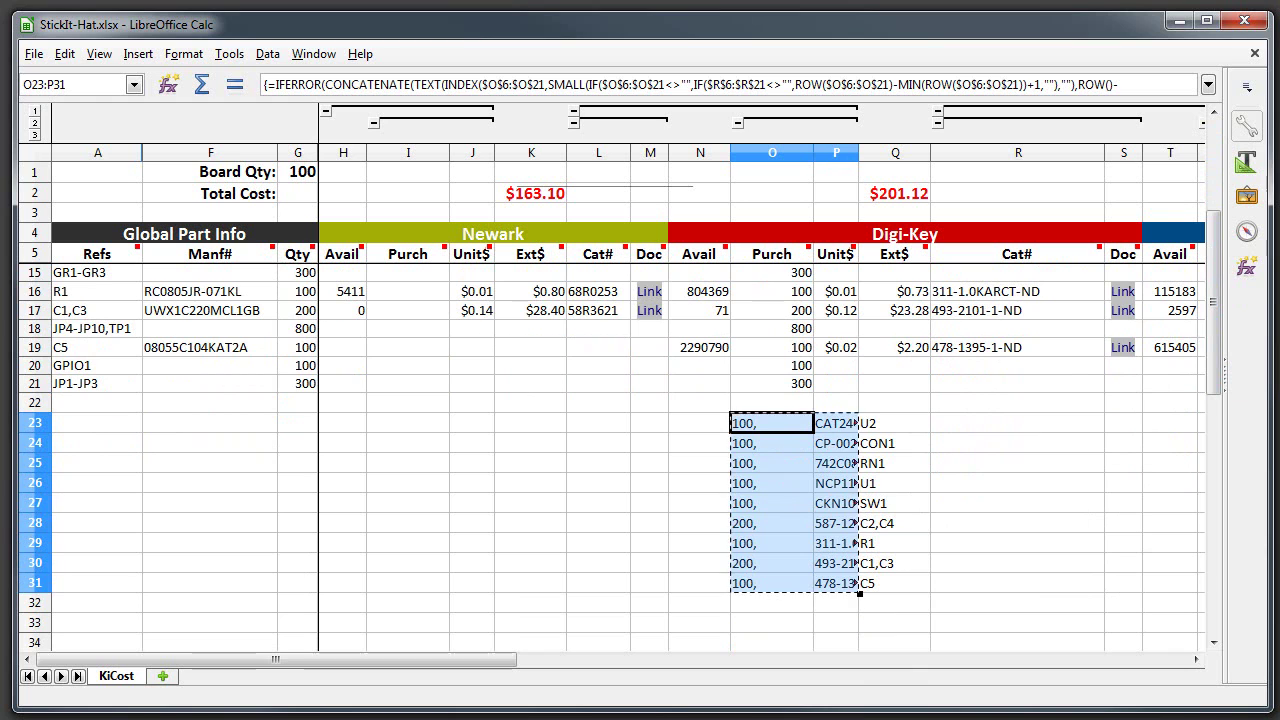
- Log in to Digi-Key's BOM Manager and start a new parts list via Text File Import
key(alt+Tab)
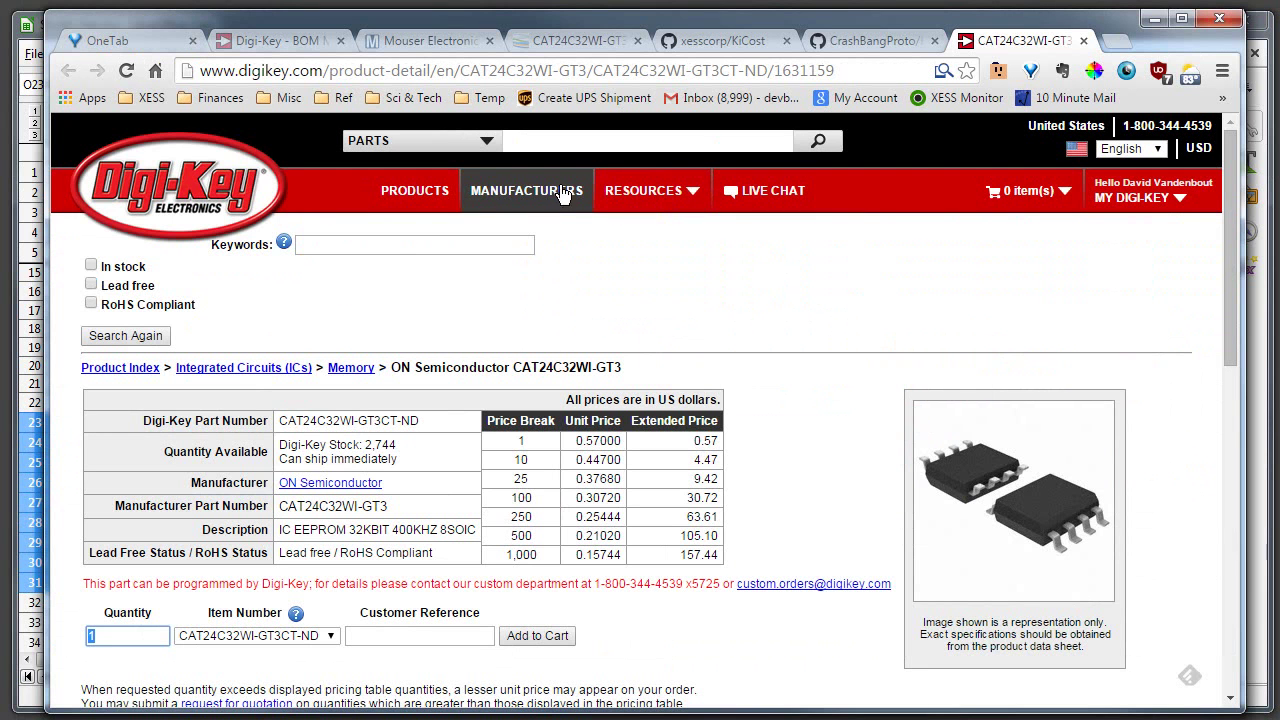
click(657, 195)
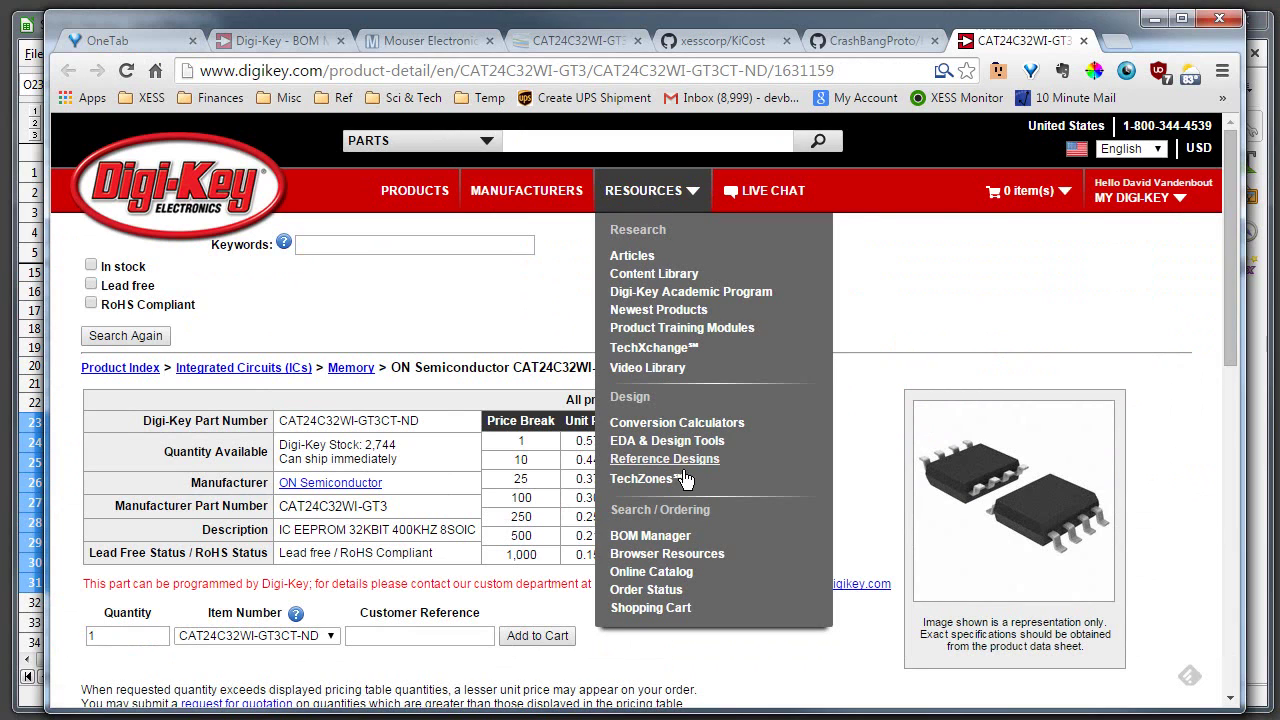
click(650, 537)
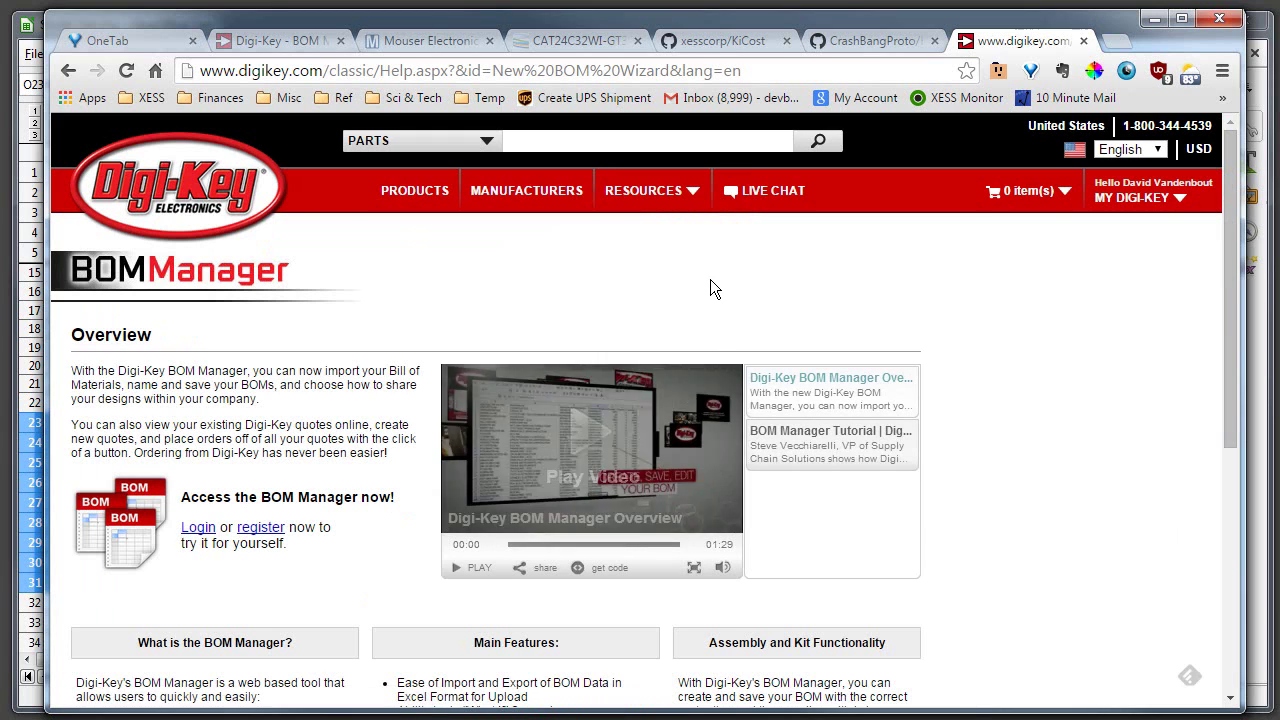
click(199, 530)
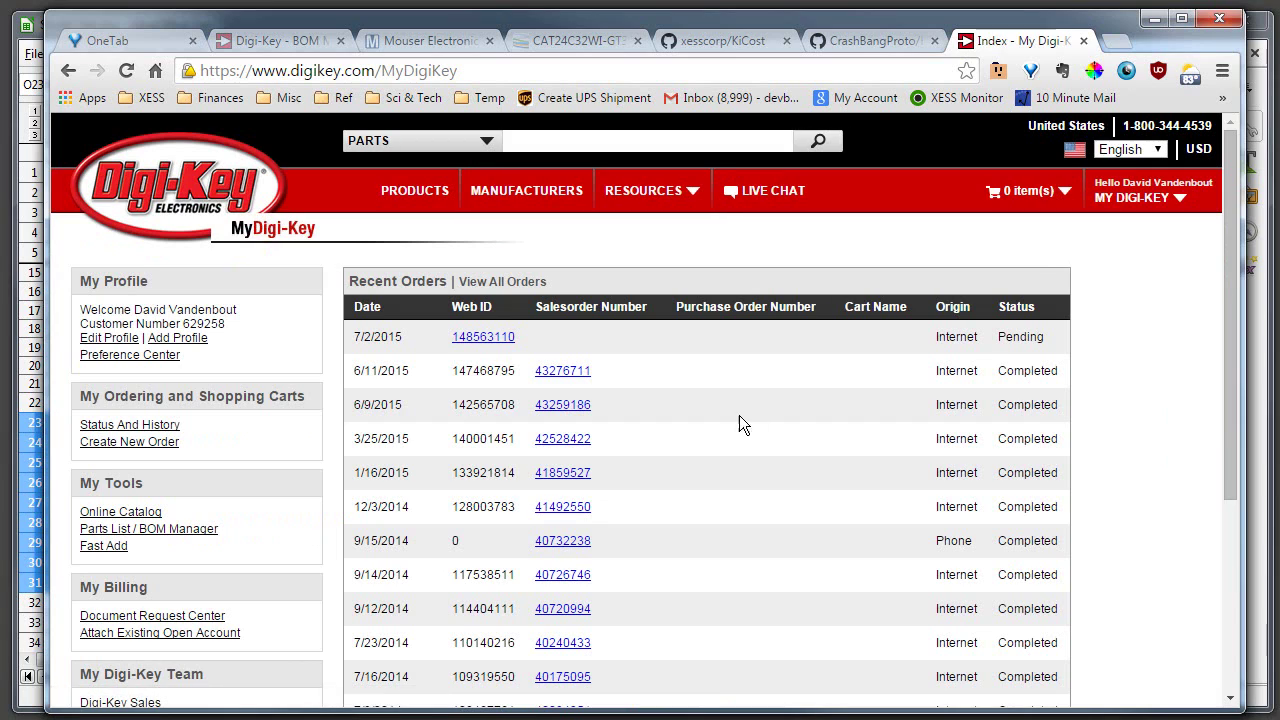
click(131, 531)
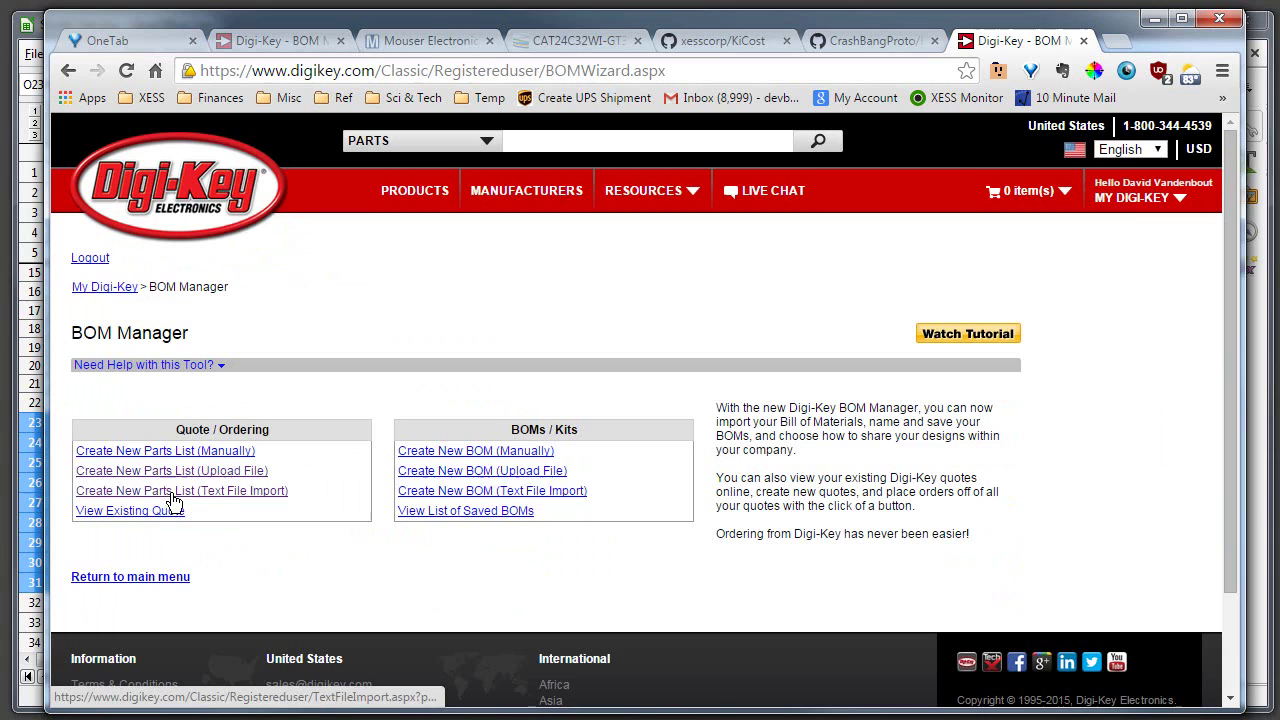
click(240, 500)
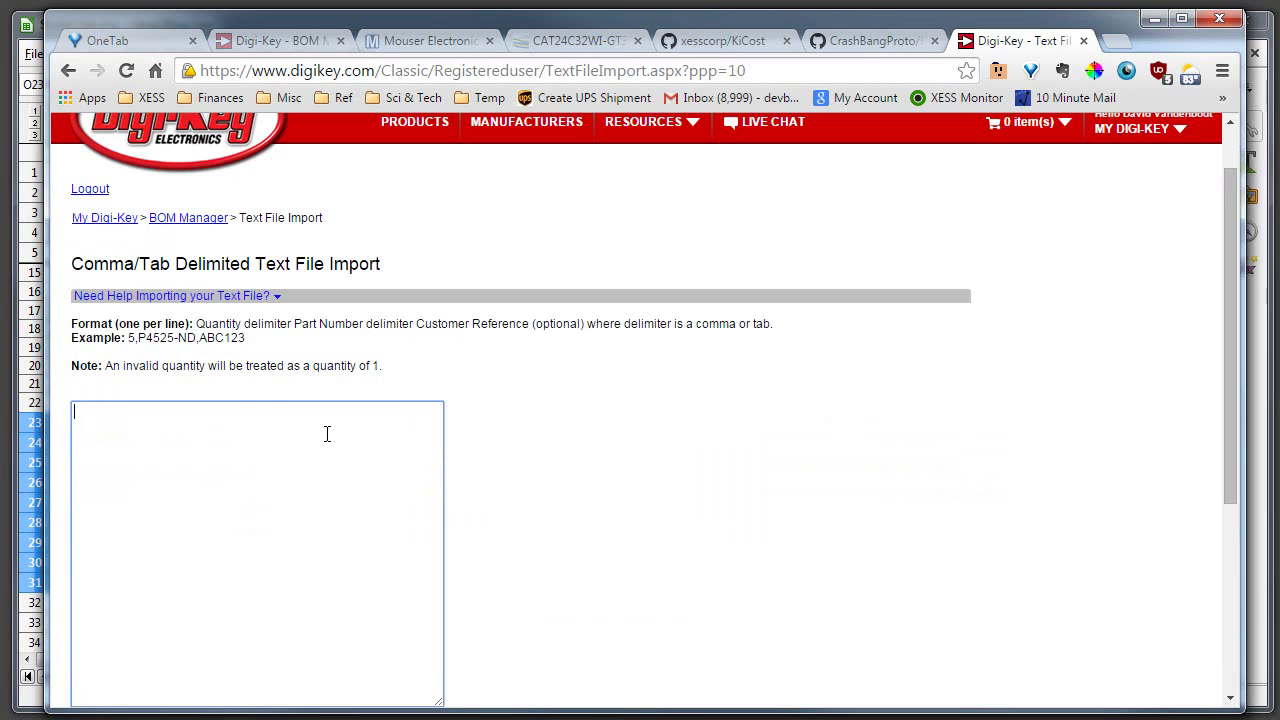
- Paste the nine-line order list into Digi-Key's box and import it as a parts list
text(100,	CAT24C32WI-GT3CT-ND, 100,	CP-002A-ND, 100,	742C083392JPCT-ND, 100,	NCP1117ST33T3GOSCT-ND, 100,	CKN10384CT-ND, 200,	587-1297-1-ND, 100,	311-1.0KARCT-ND, 200,	493-2101-1-ND, 100,	478-1395-1-ND,)
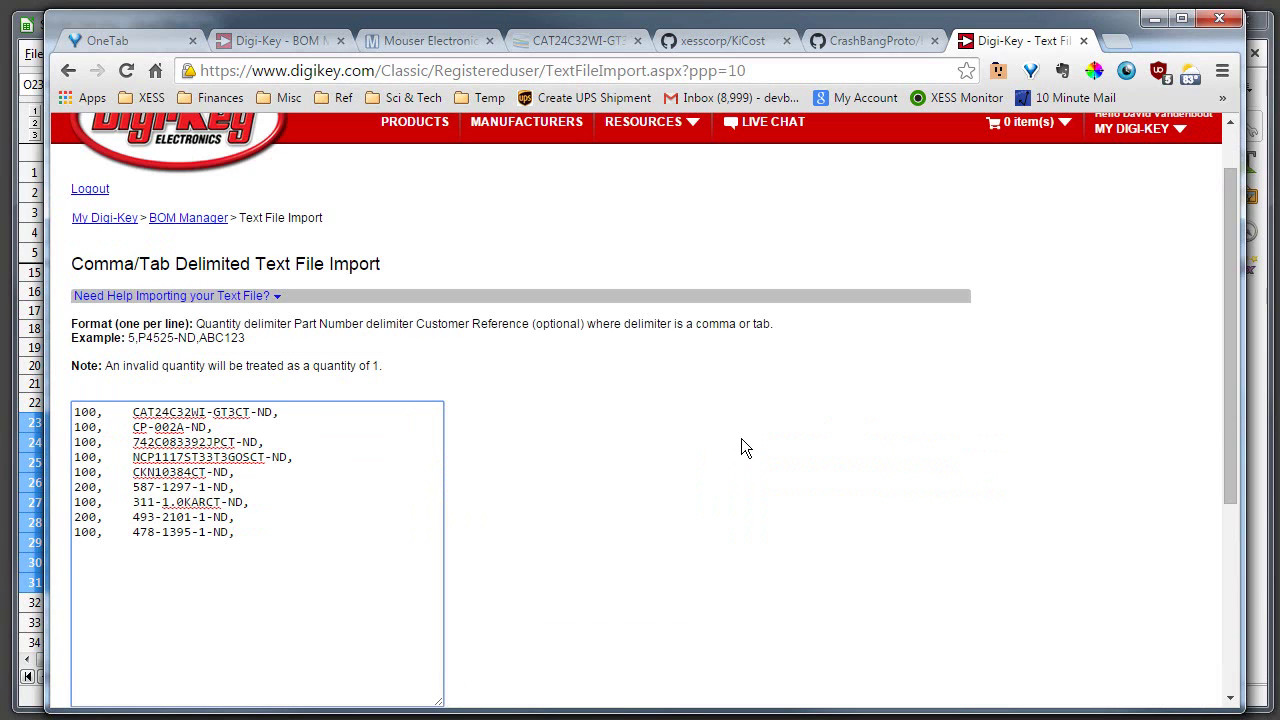
drag(1232, 422, 1170, 509)
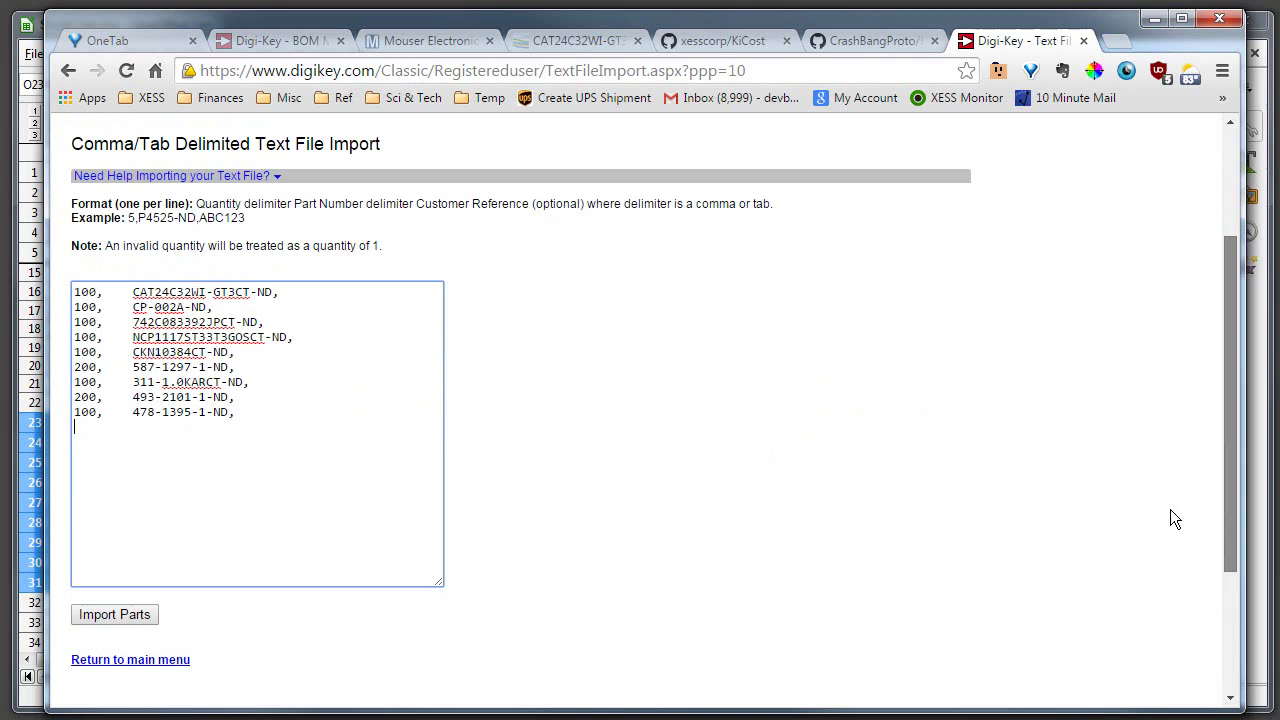
click(121, 617)
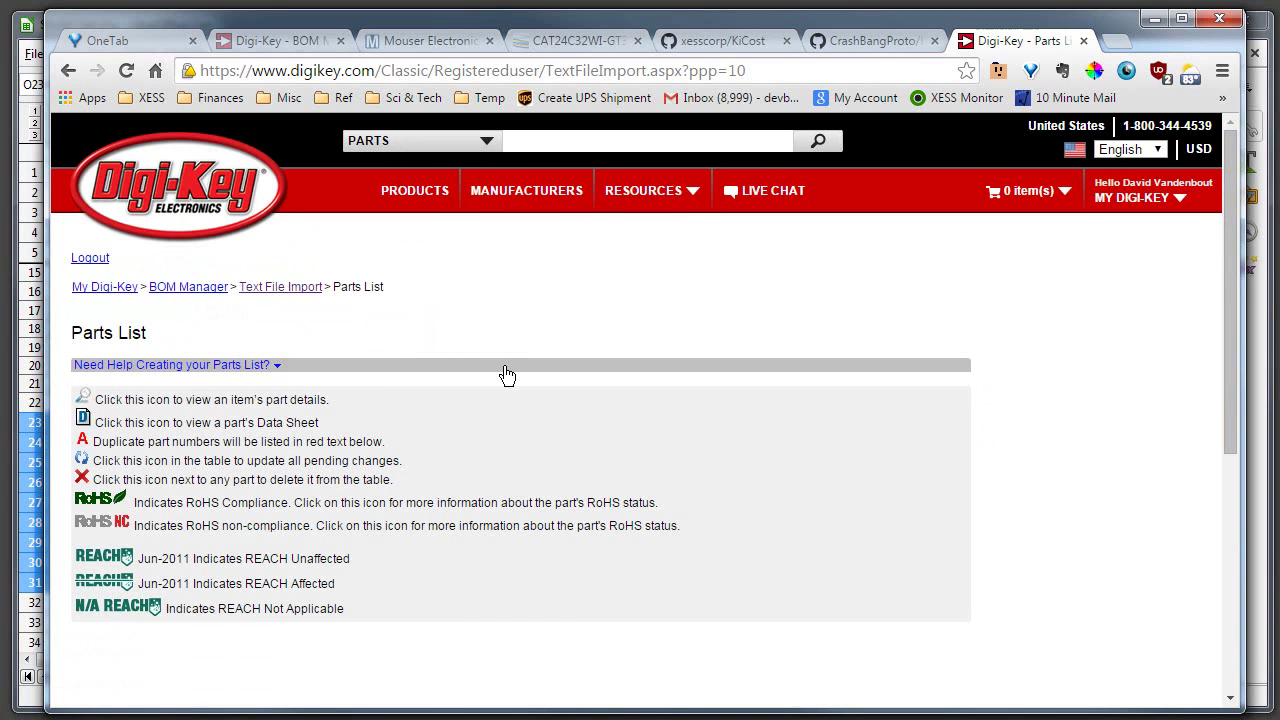
- Set every part to Order All Qty 1 and create a shopping cart from the list
scroll(641, 409, down, 2)
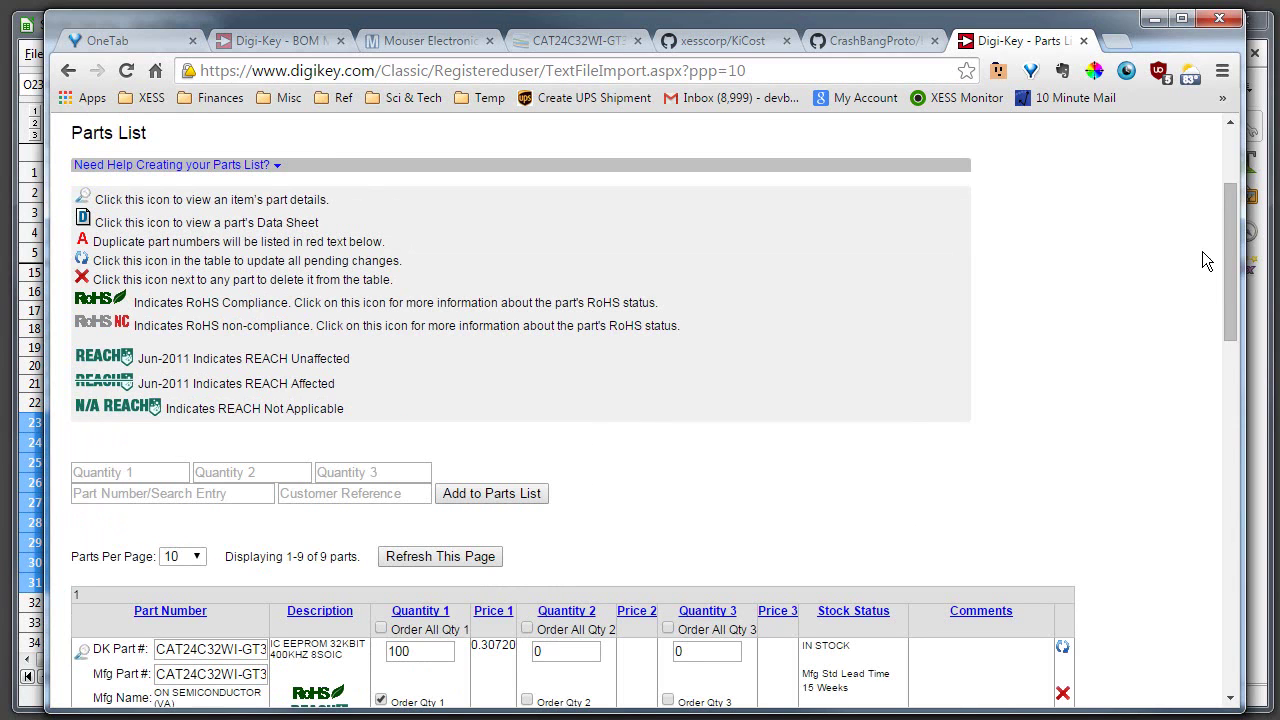
drag(1225, 274, 1187, 380)
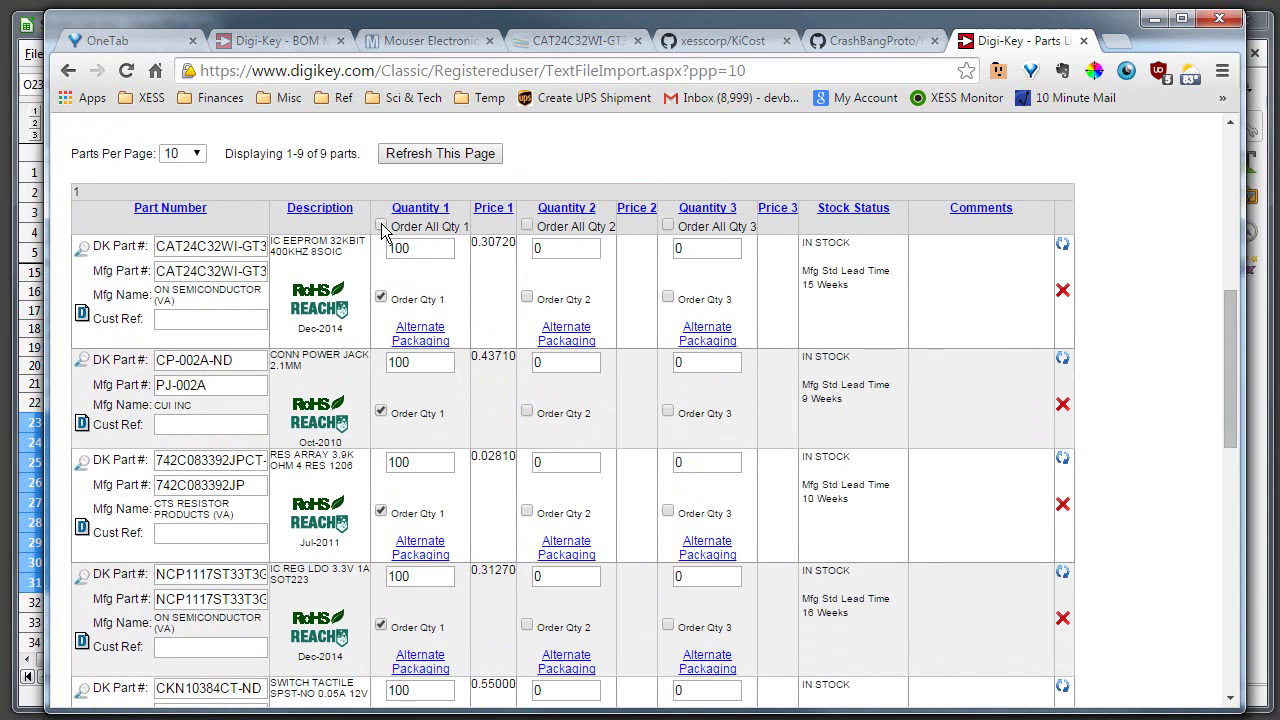
click(381, 226)
drag(1230, 340, 1210, 512)
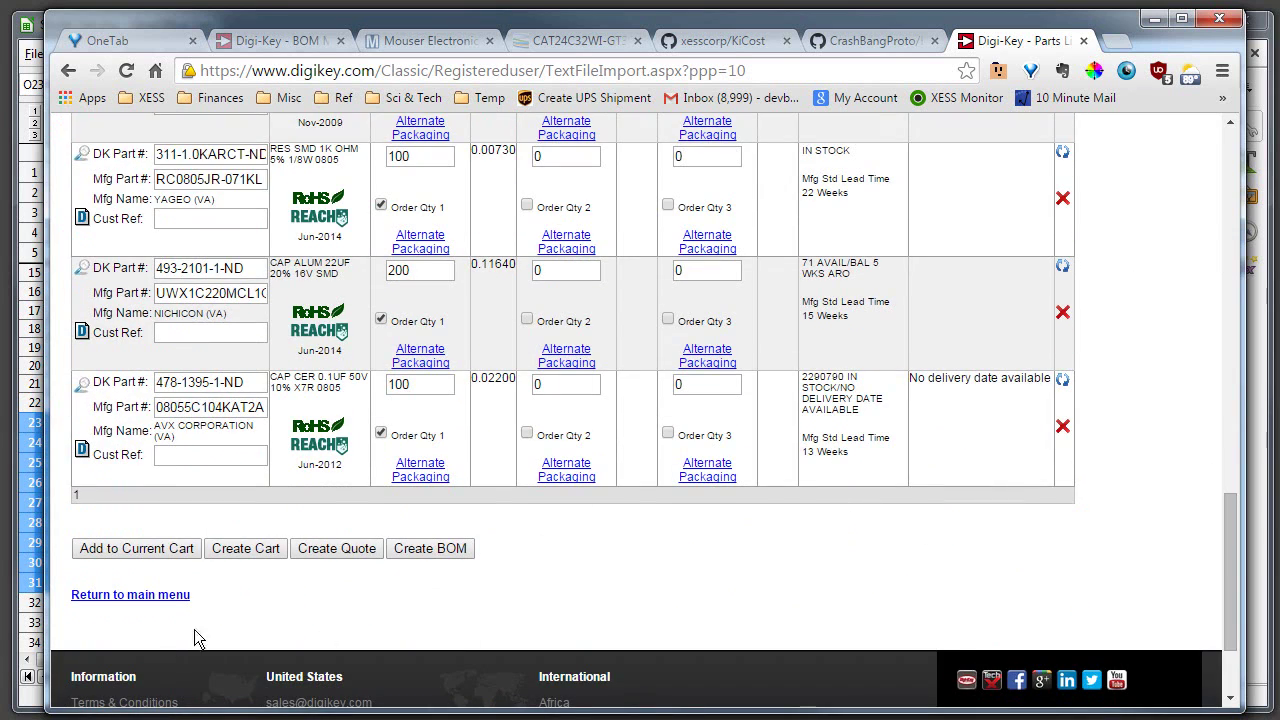
click(250, 550)
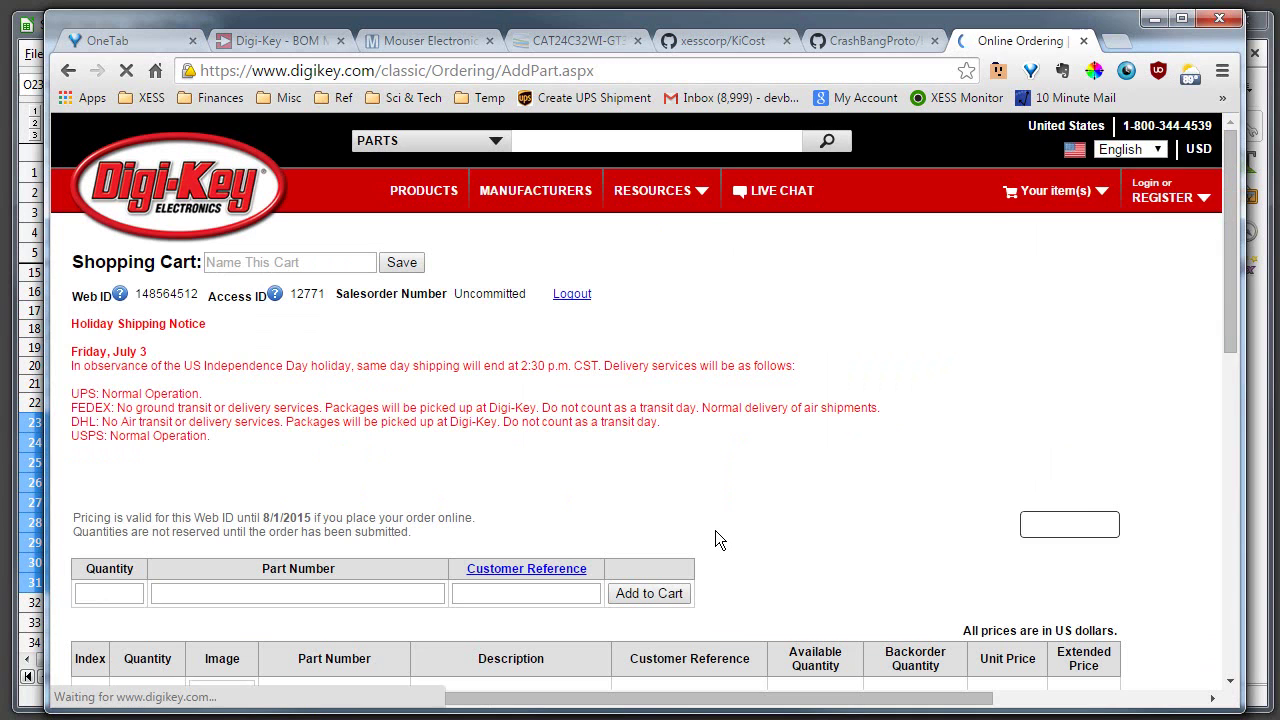
- Compare the cart's $201.12 subtotal with the Calc Digi-Key total in Q2, then show the KiCost repository
drag(1209, 258, 1213, 546)
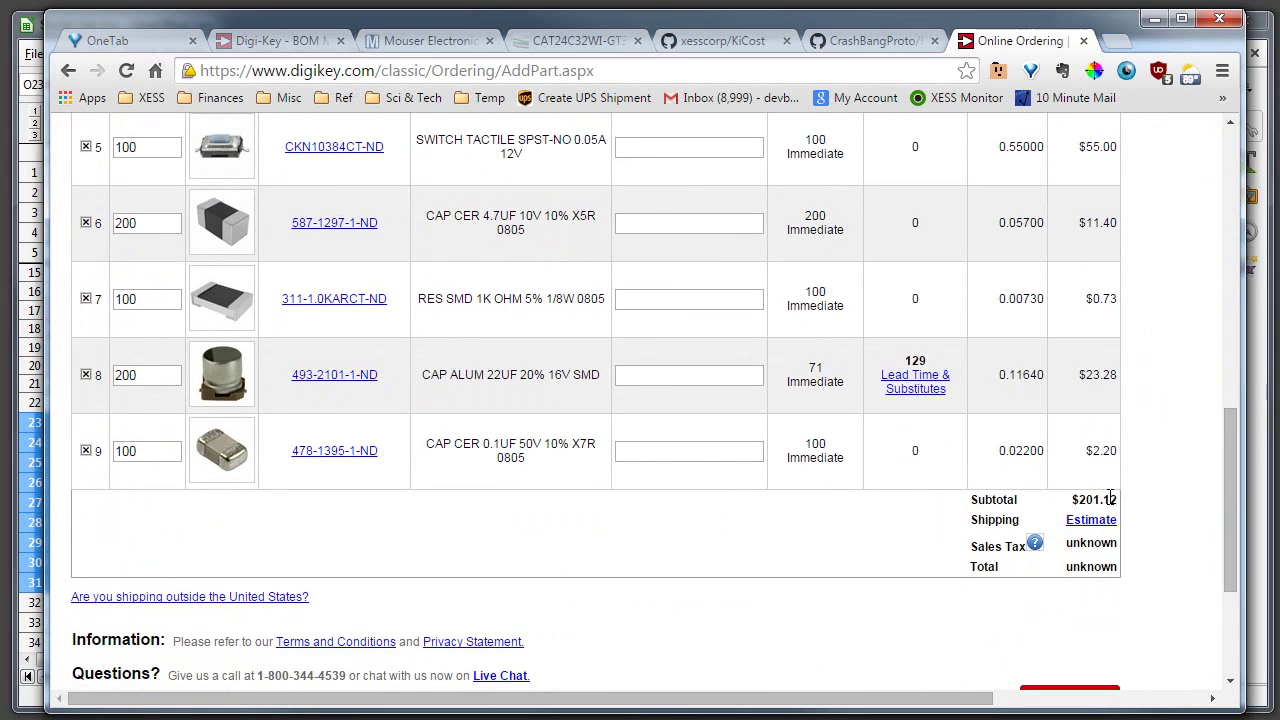
click(12, 68)
click(893, 194)
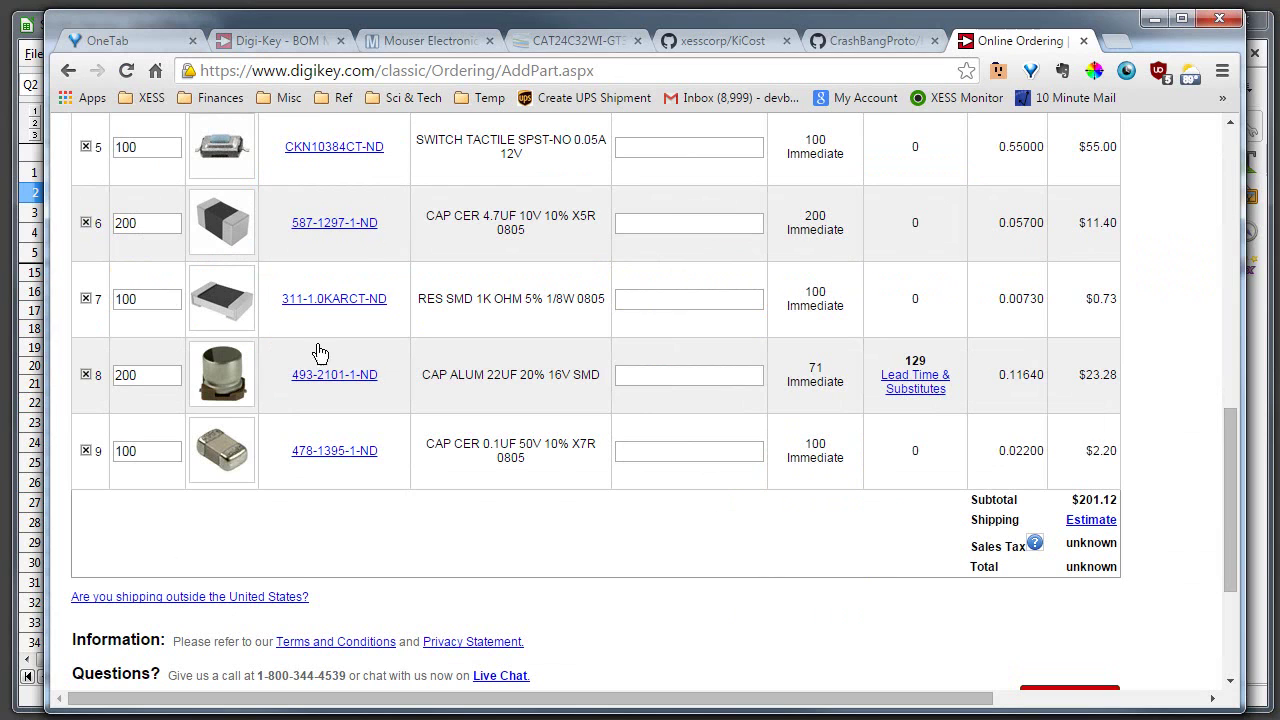
click(720, 44)
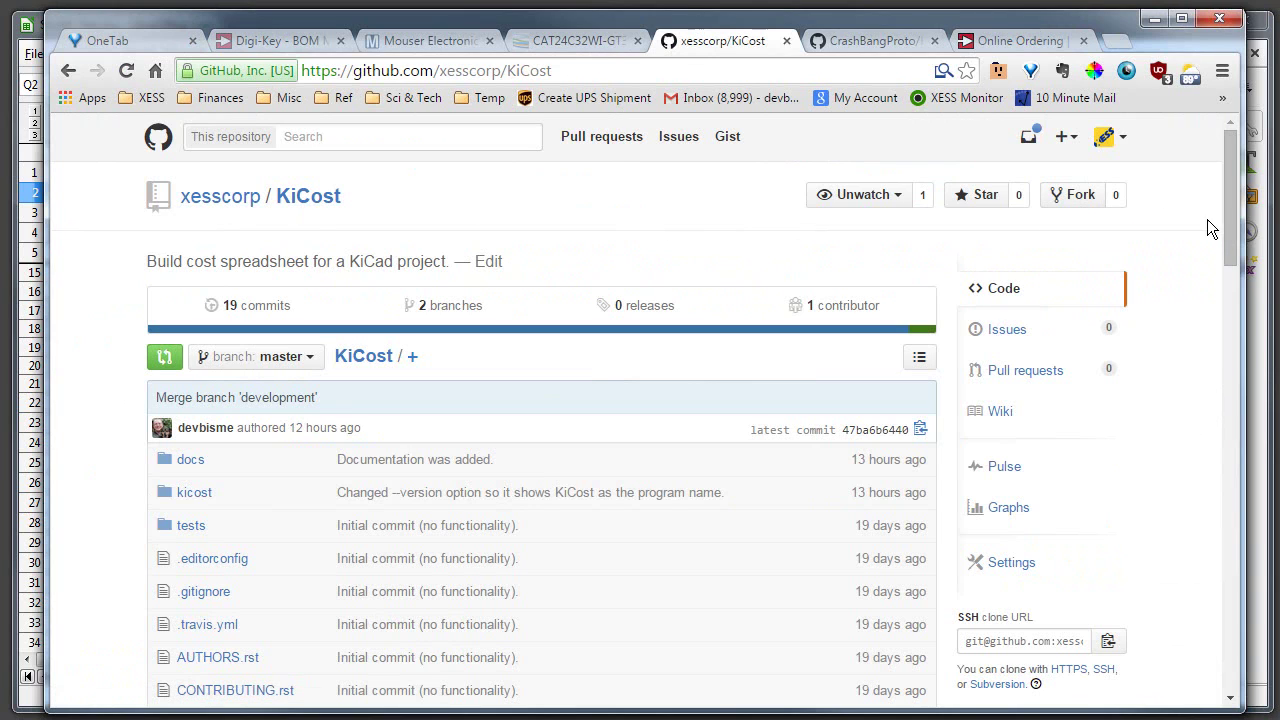
- Scroll down through the KiCost README and back up to the top
drag(1232, 238, 1224, 455)
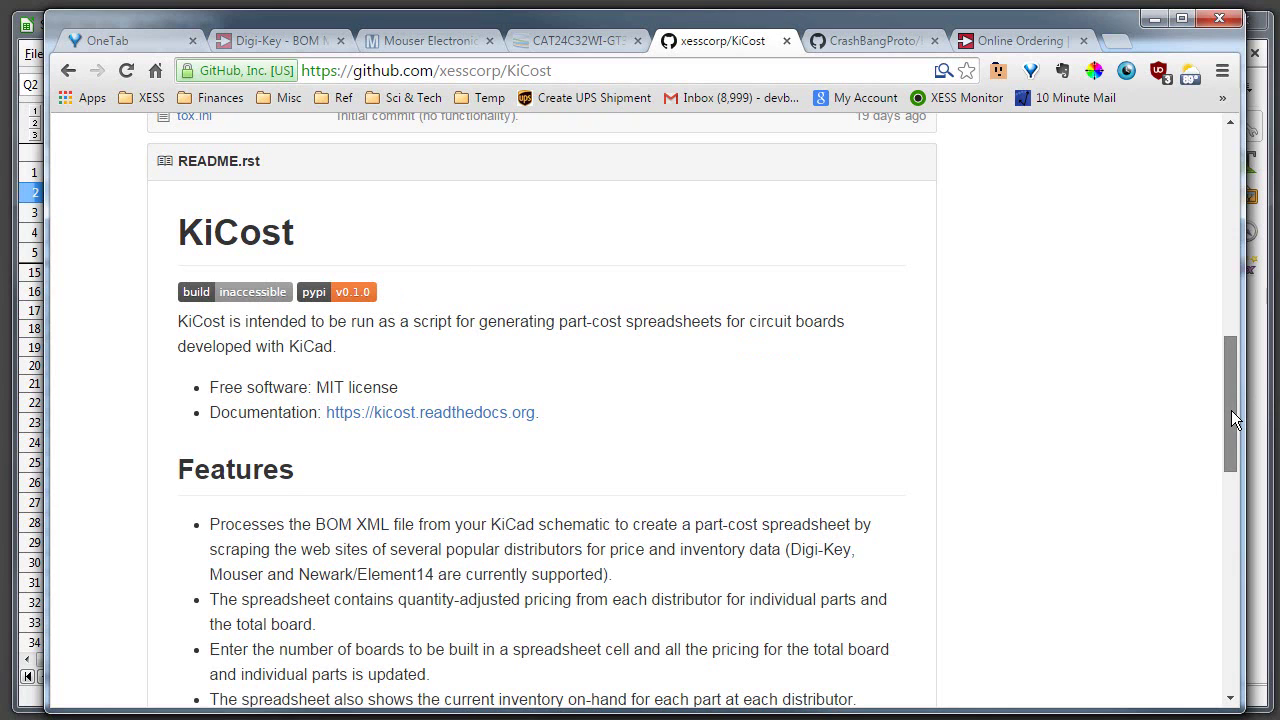
drag(1231, 410, 1194, 174)
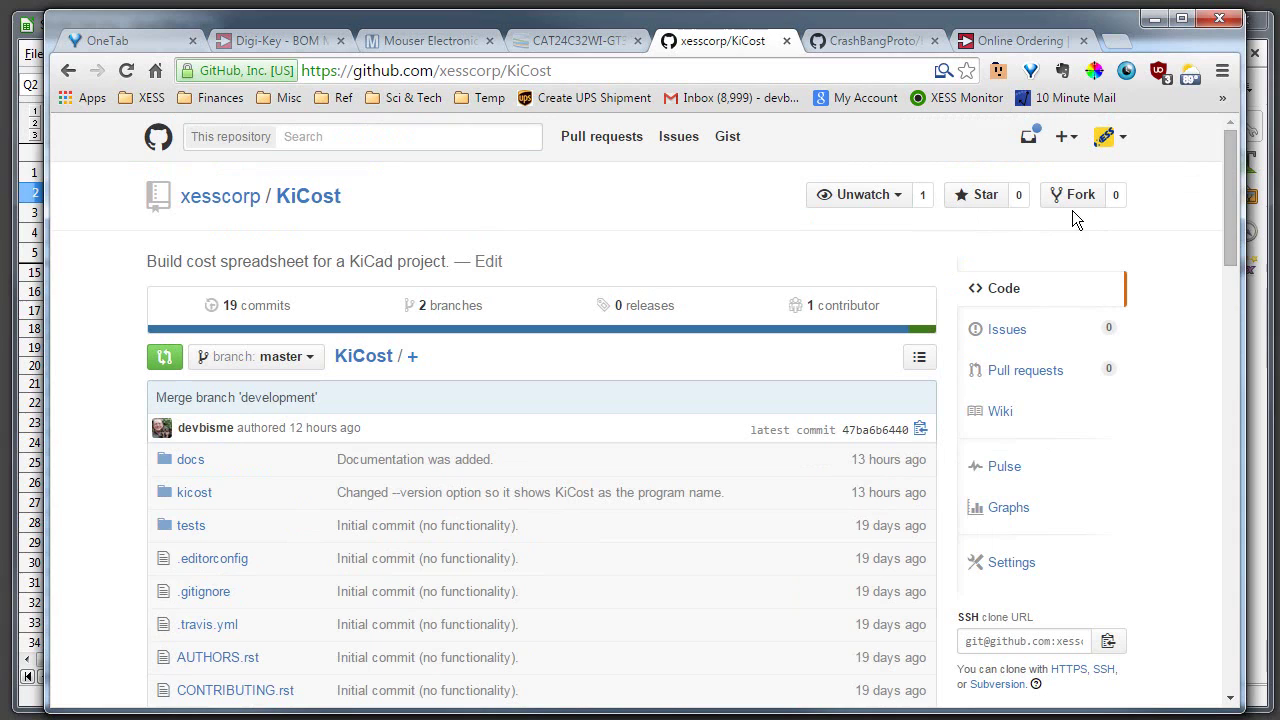
click(855, 45)
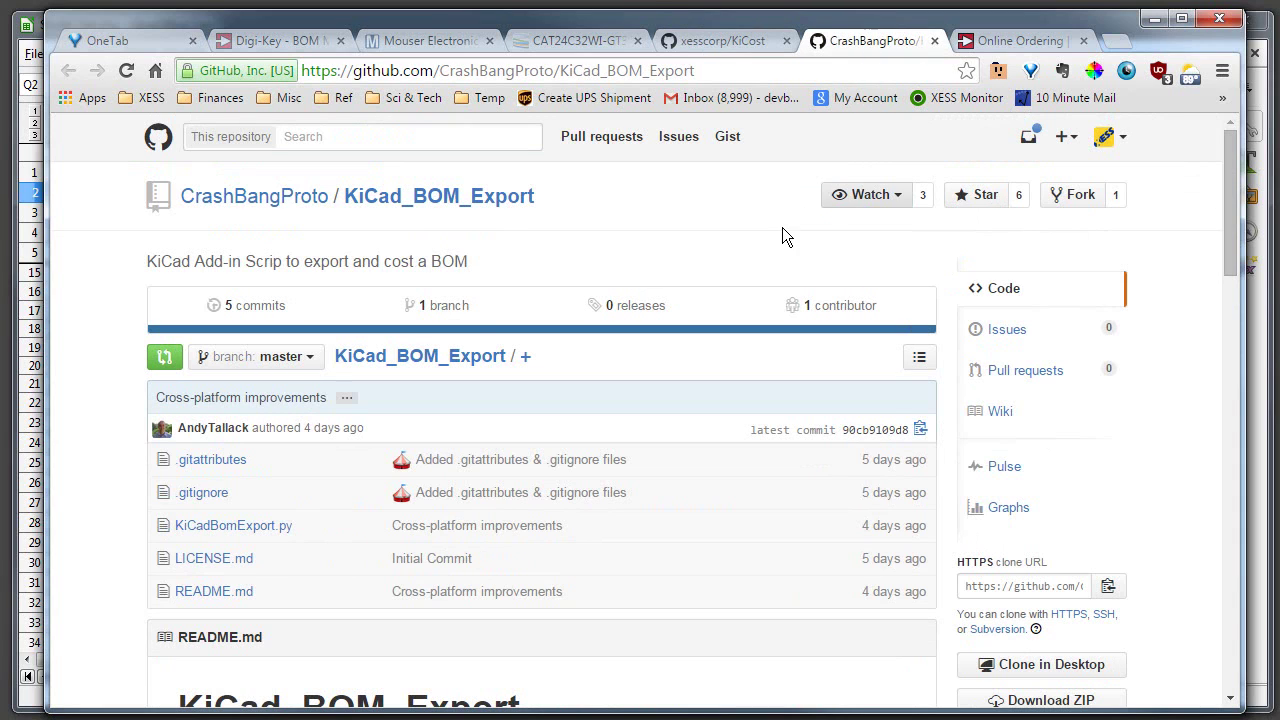